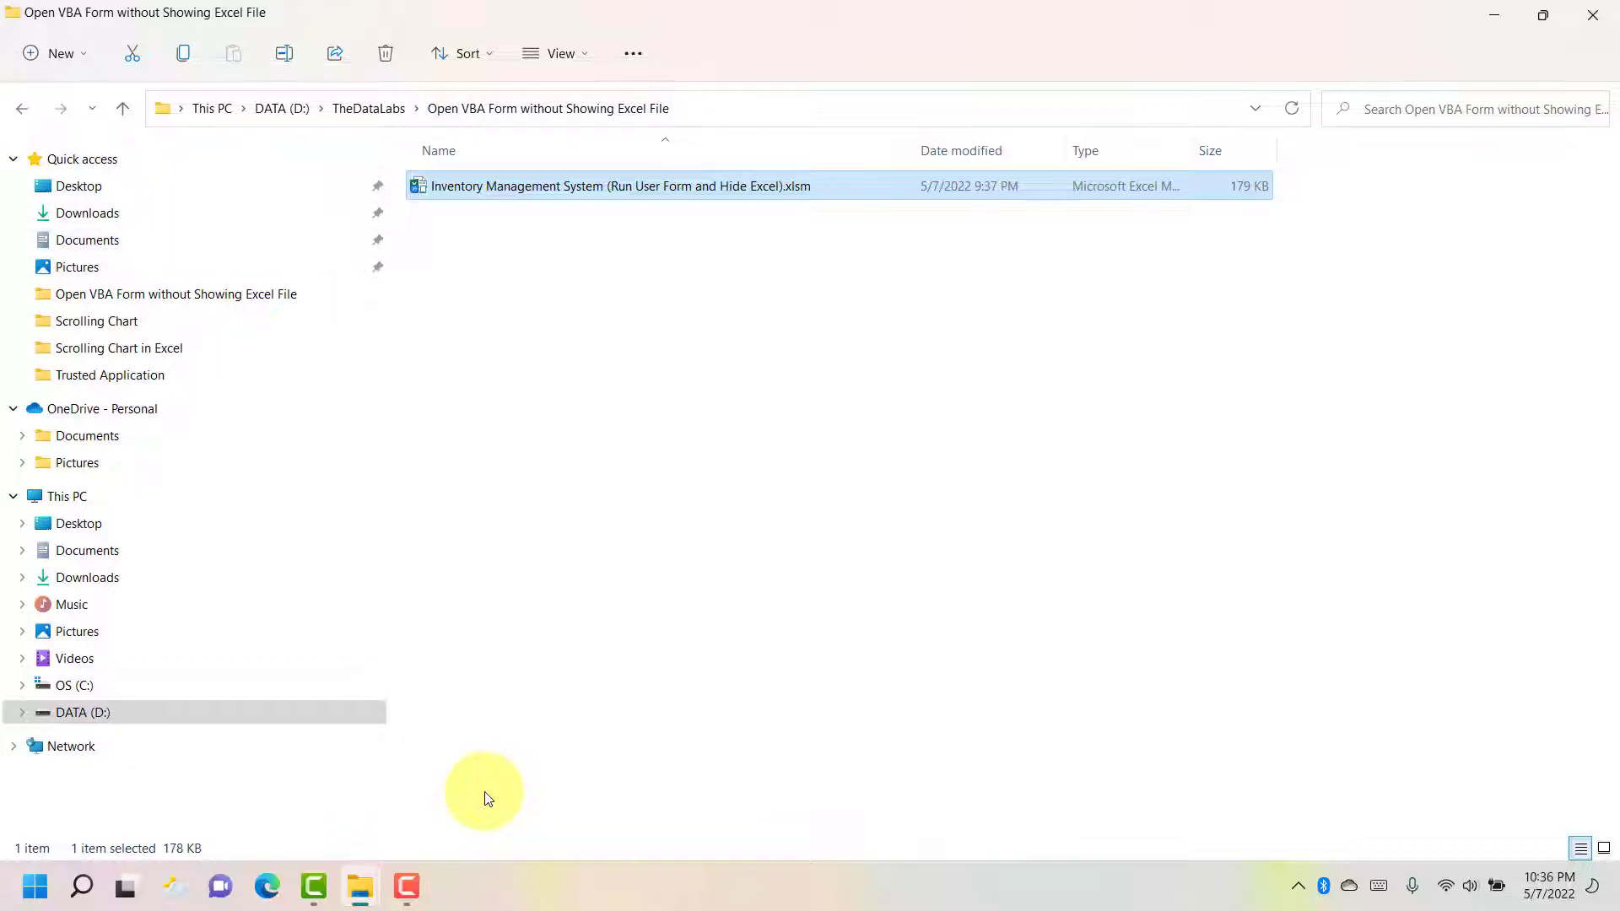
- Open the inventory .xlsm workbook, enable its macros, and launch the form from the START image
{"action": "double_click", "coordinate": [529, 187]}
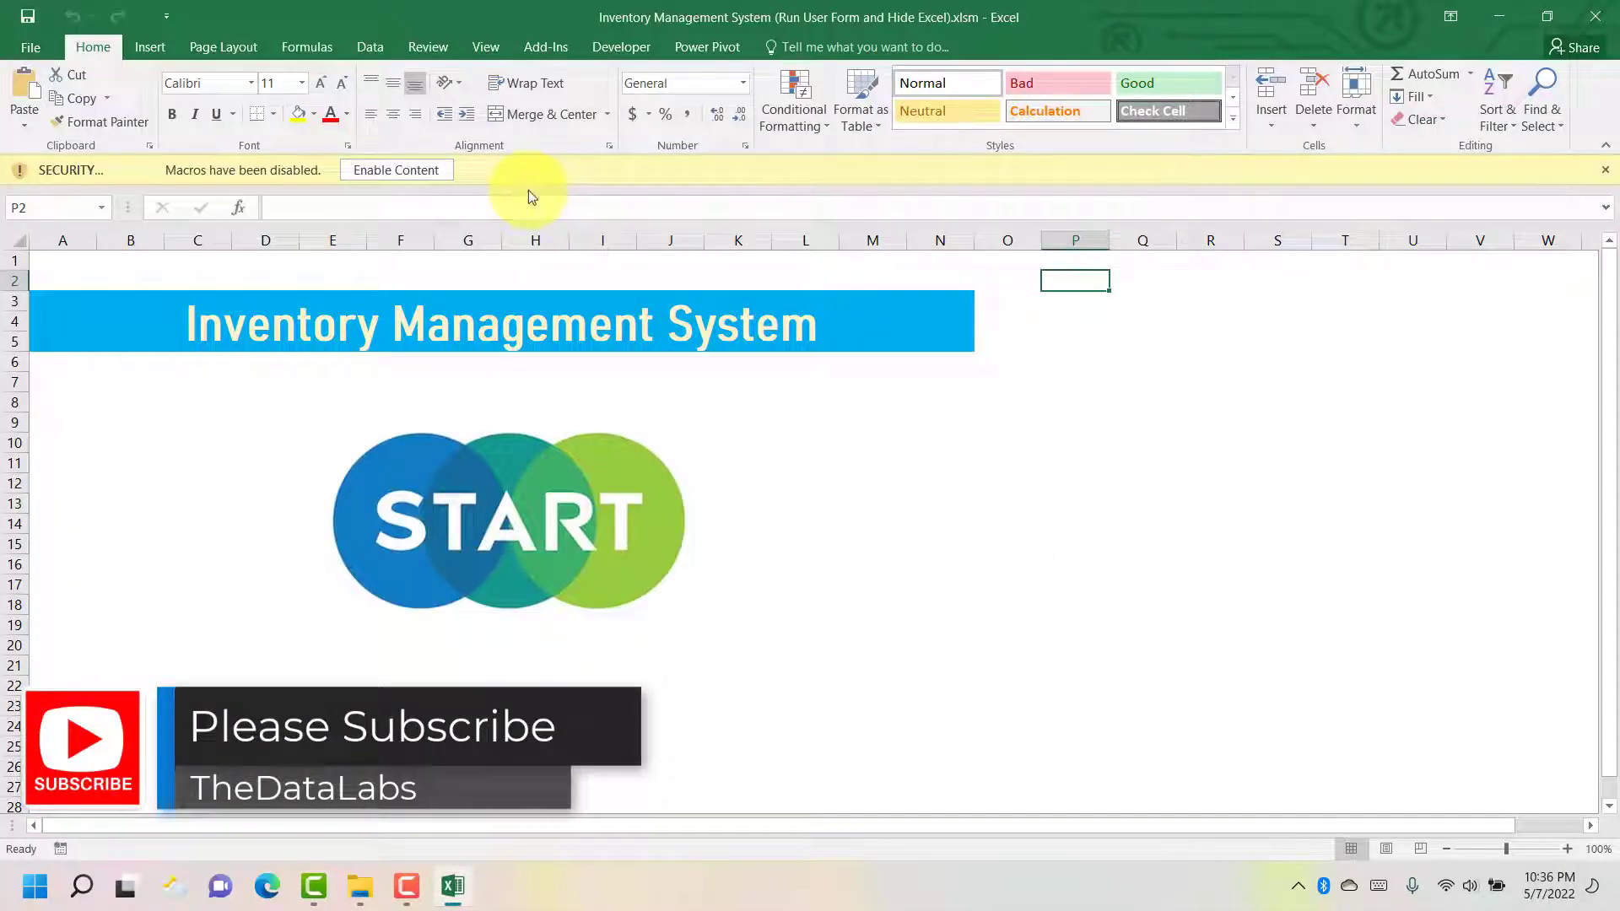
{"action": "left_click", "coordinate": [401, 177]}
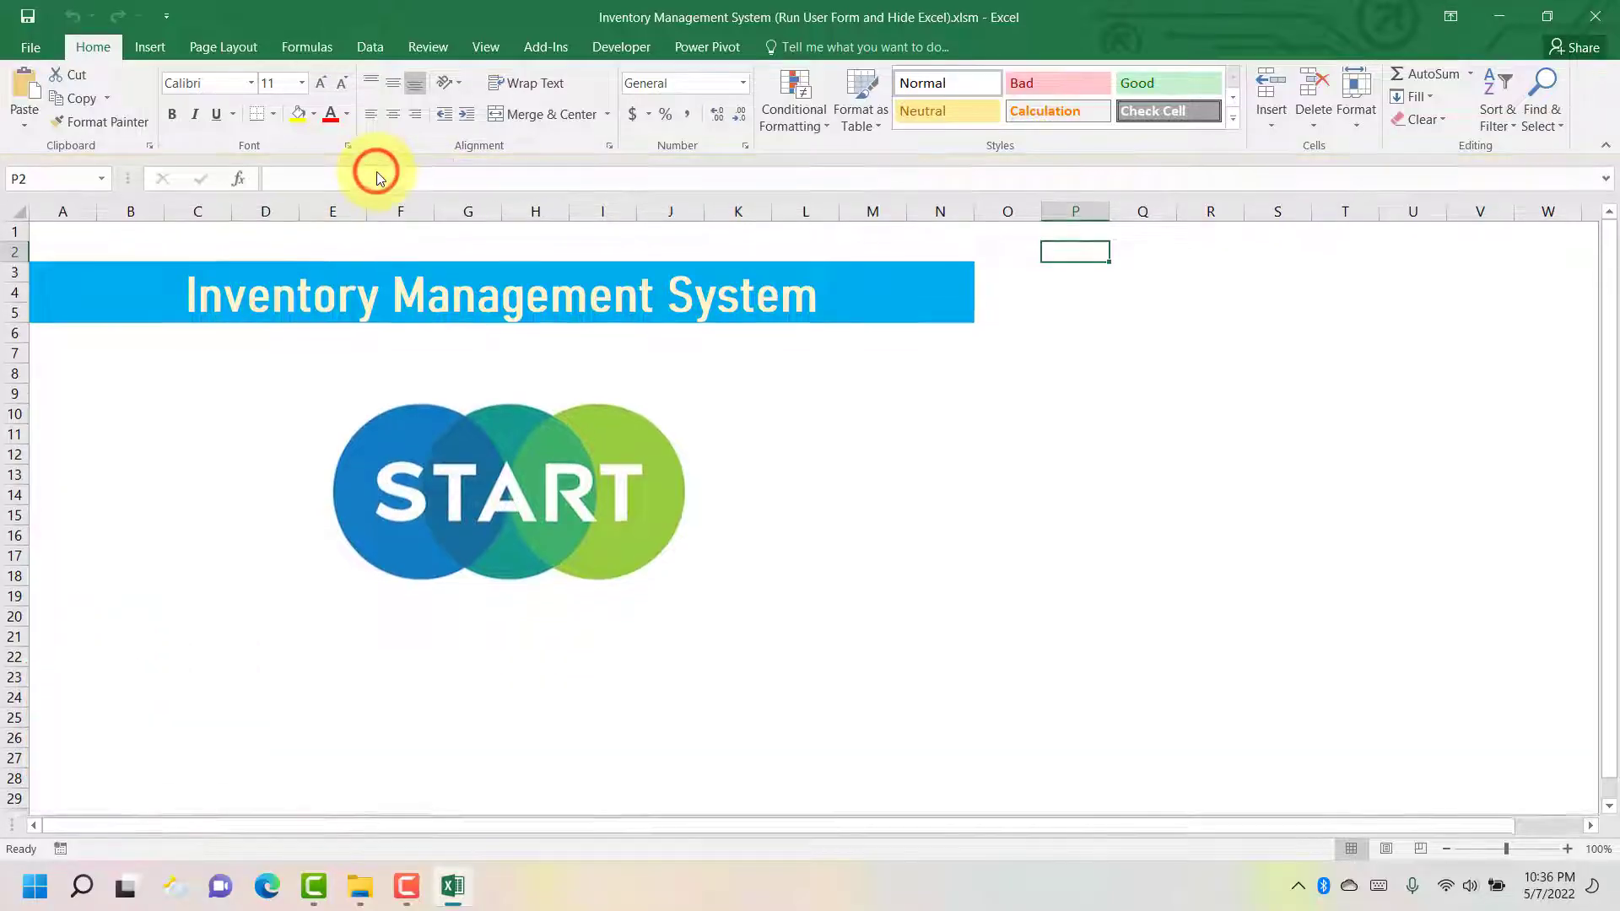
{"action": "left_click", "coordinate": [489, 491]}
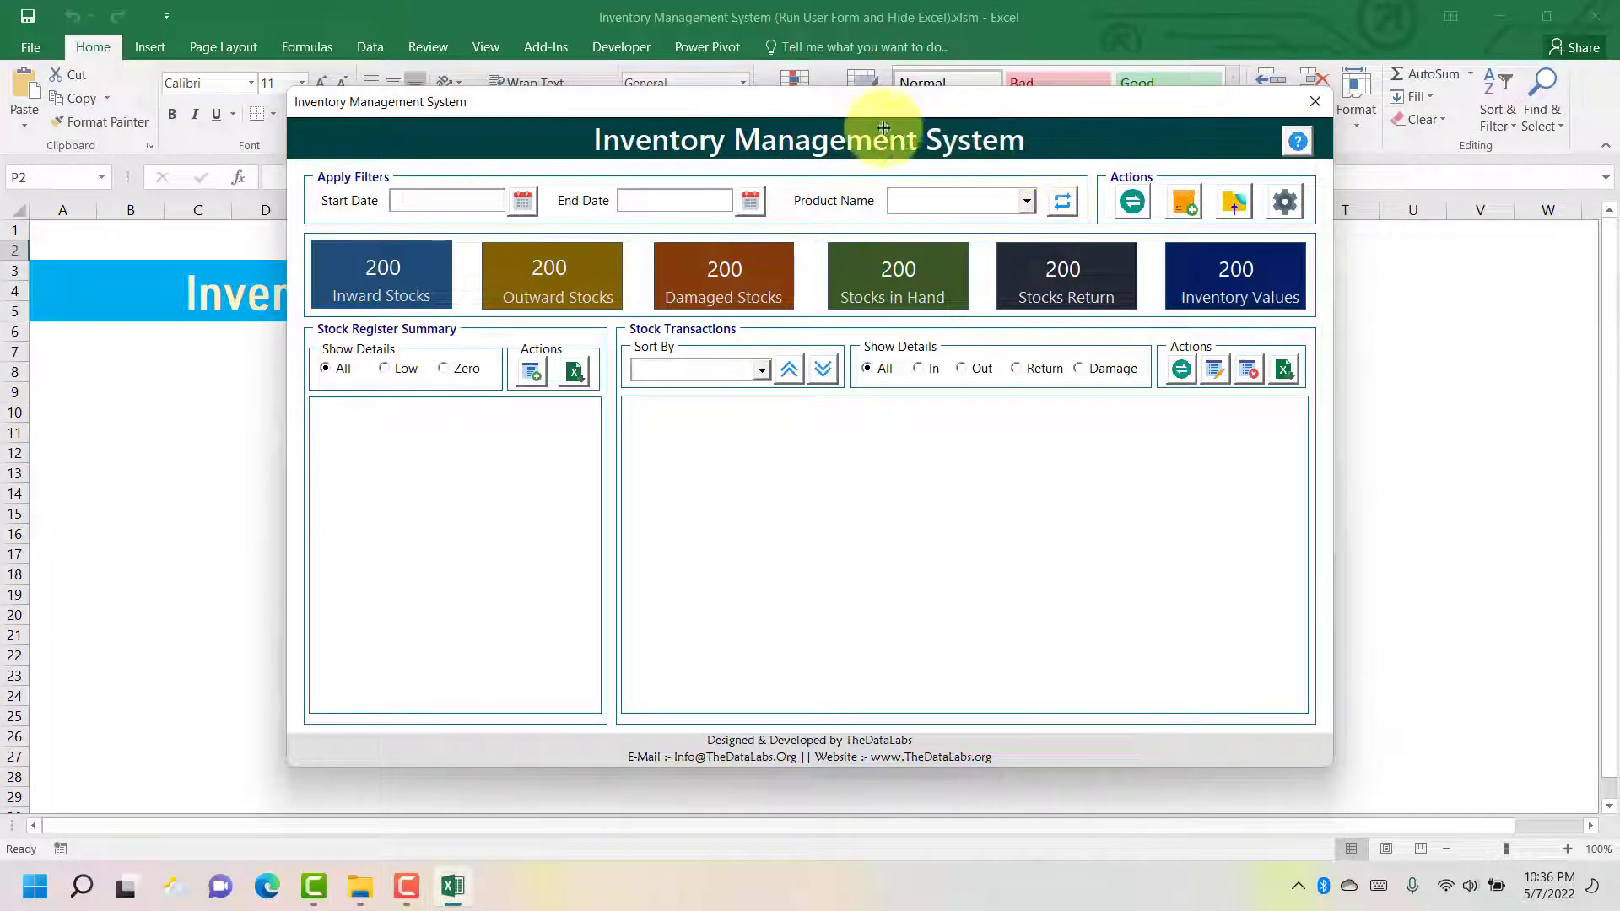
{"action": "left_click_drag", "start_coordinate": [751, 107], "coordinate": [717, 140]}
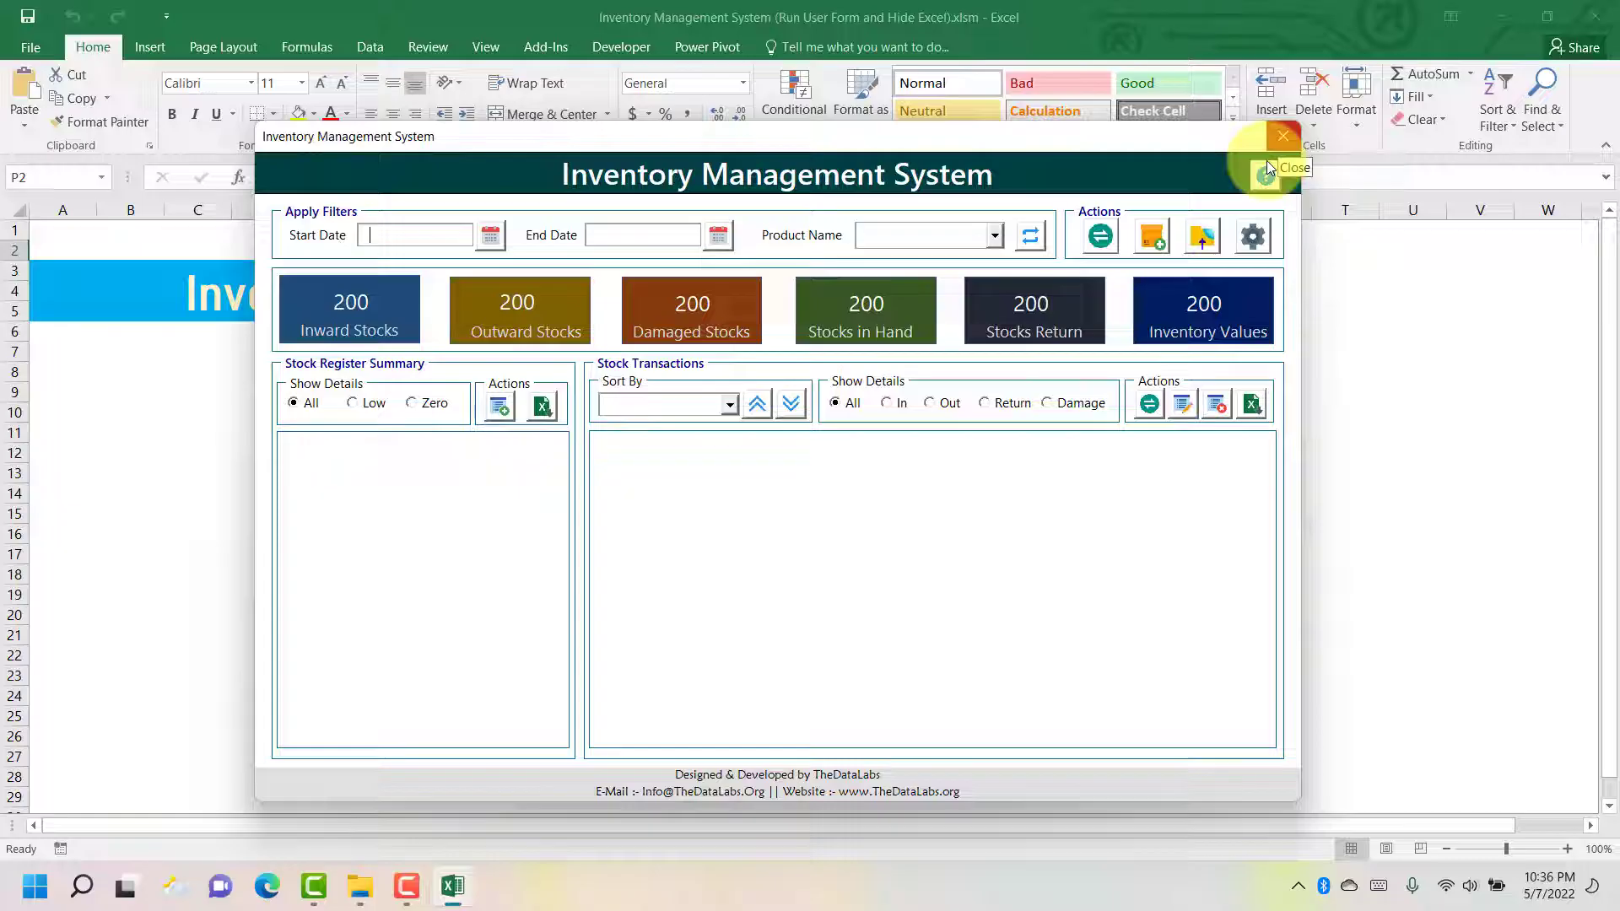
- Check the workbook's folder in File Explorer, then close the Inventory Management System form
{"action": "mouse_move", "coordinate": [360, 894]}
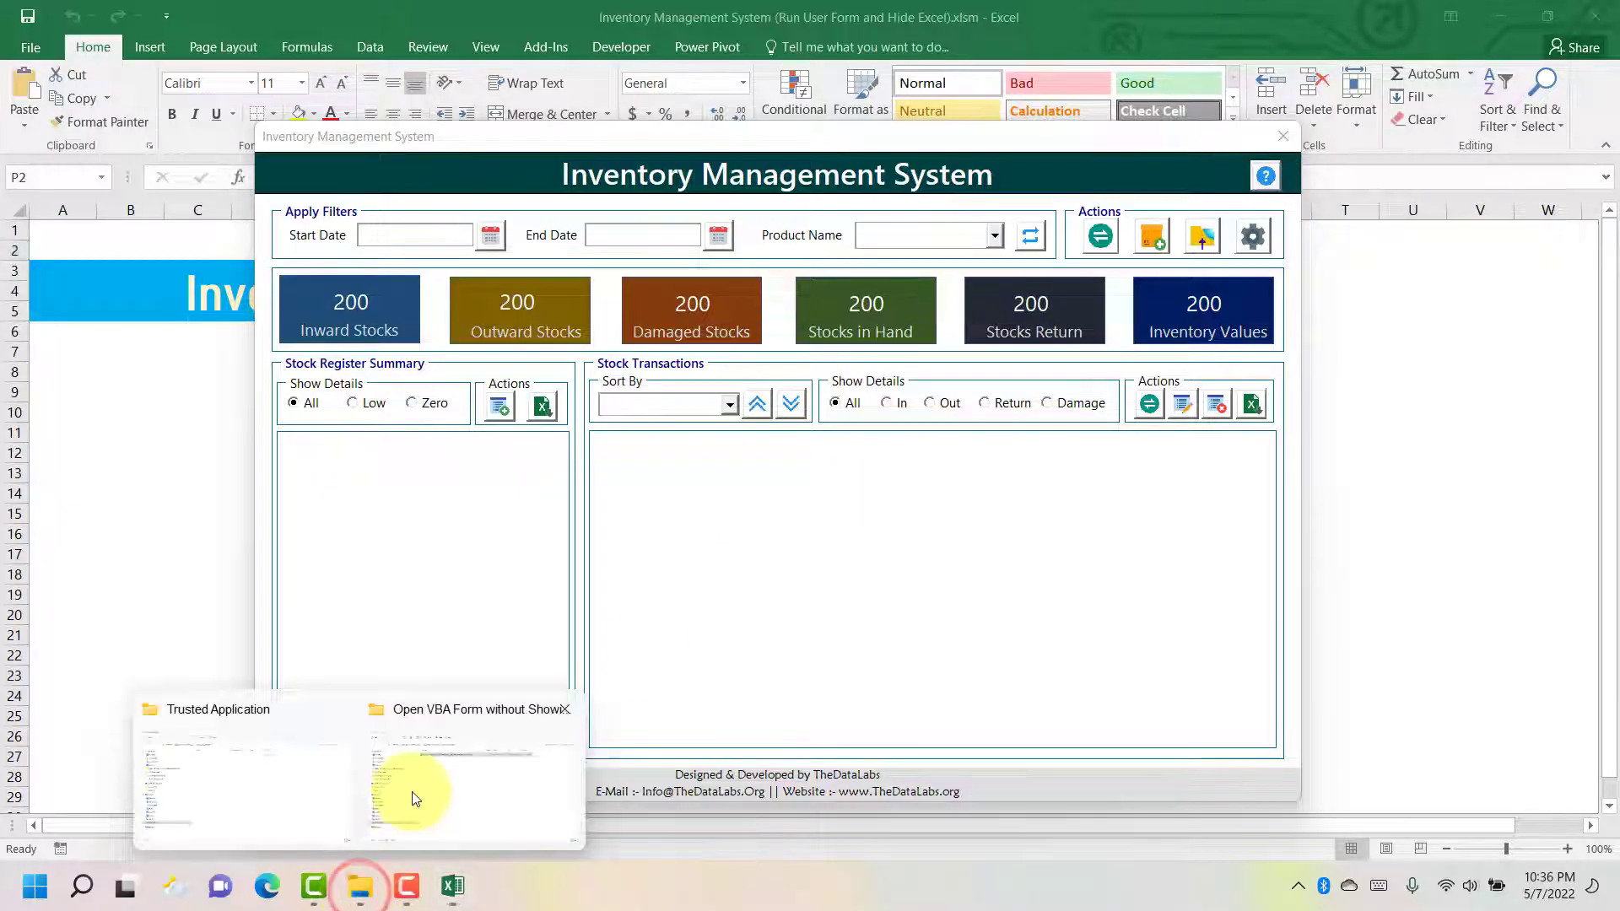
{"action": "left_click", "coordinate": [411, 791]}
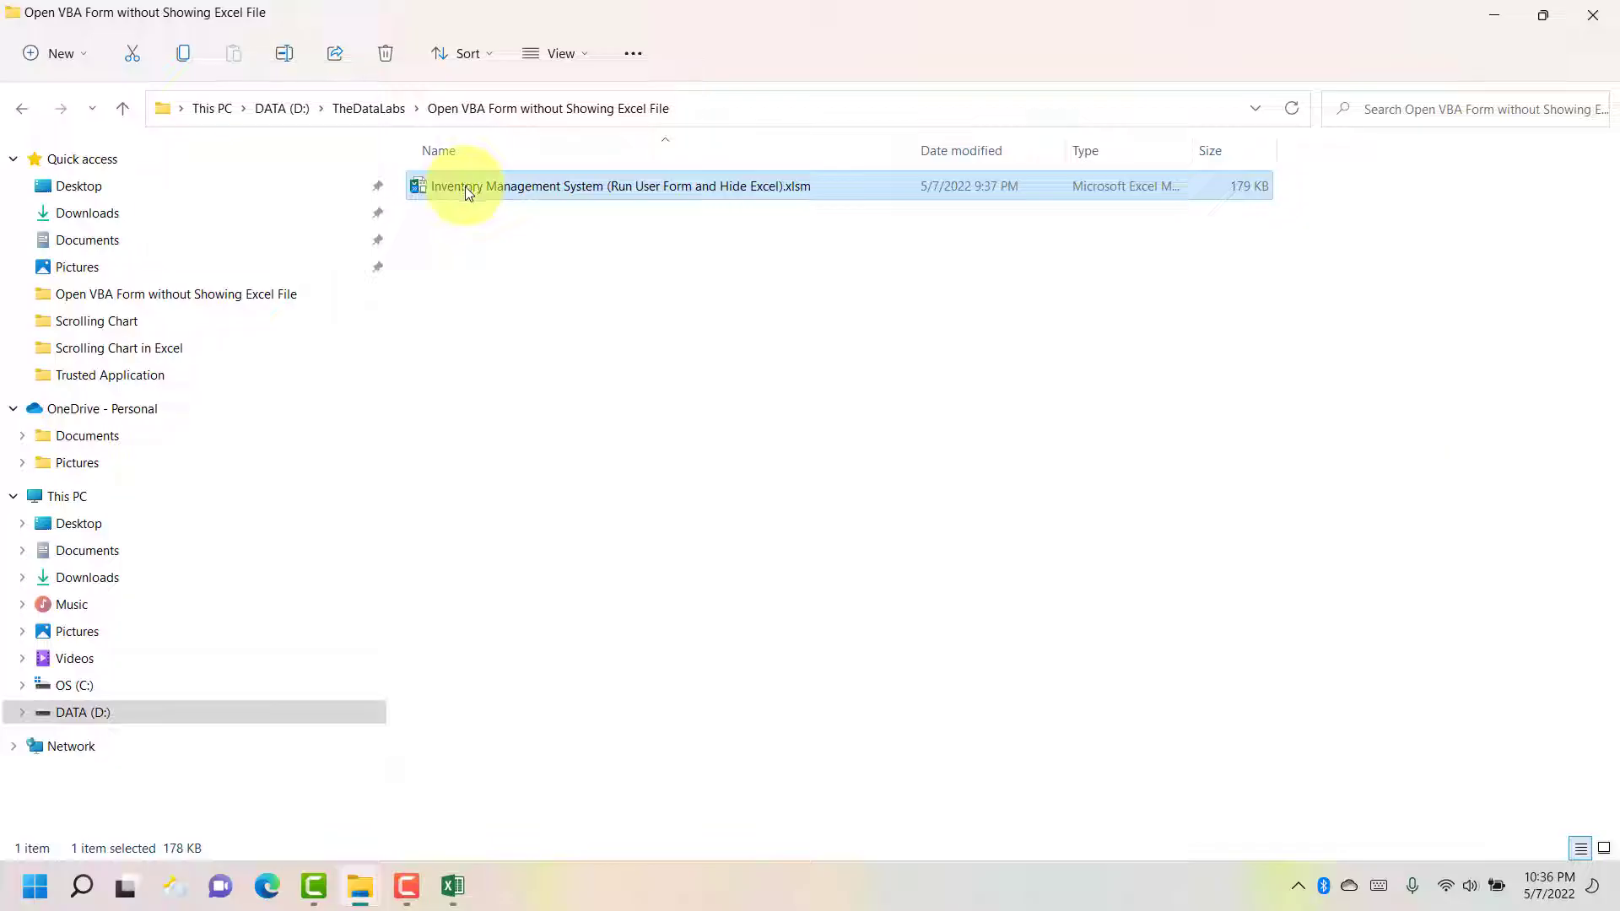
{"action": "left_click", "coordinate": [452, 884]}
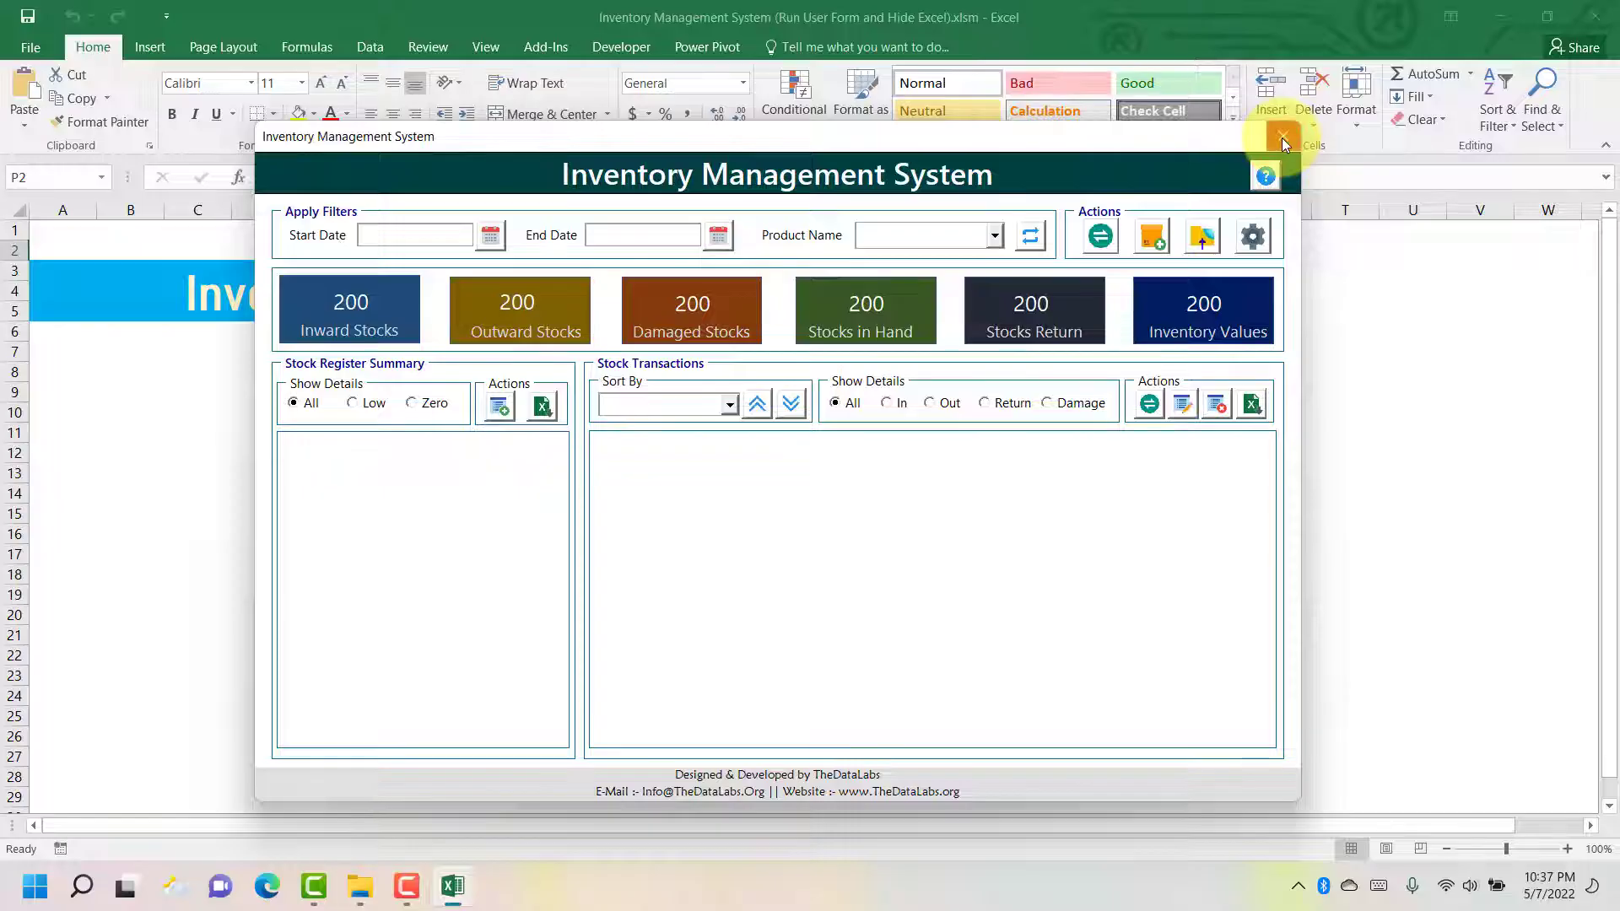
{"action": "left_click", "coordinate": [1282, 139]}
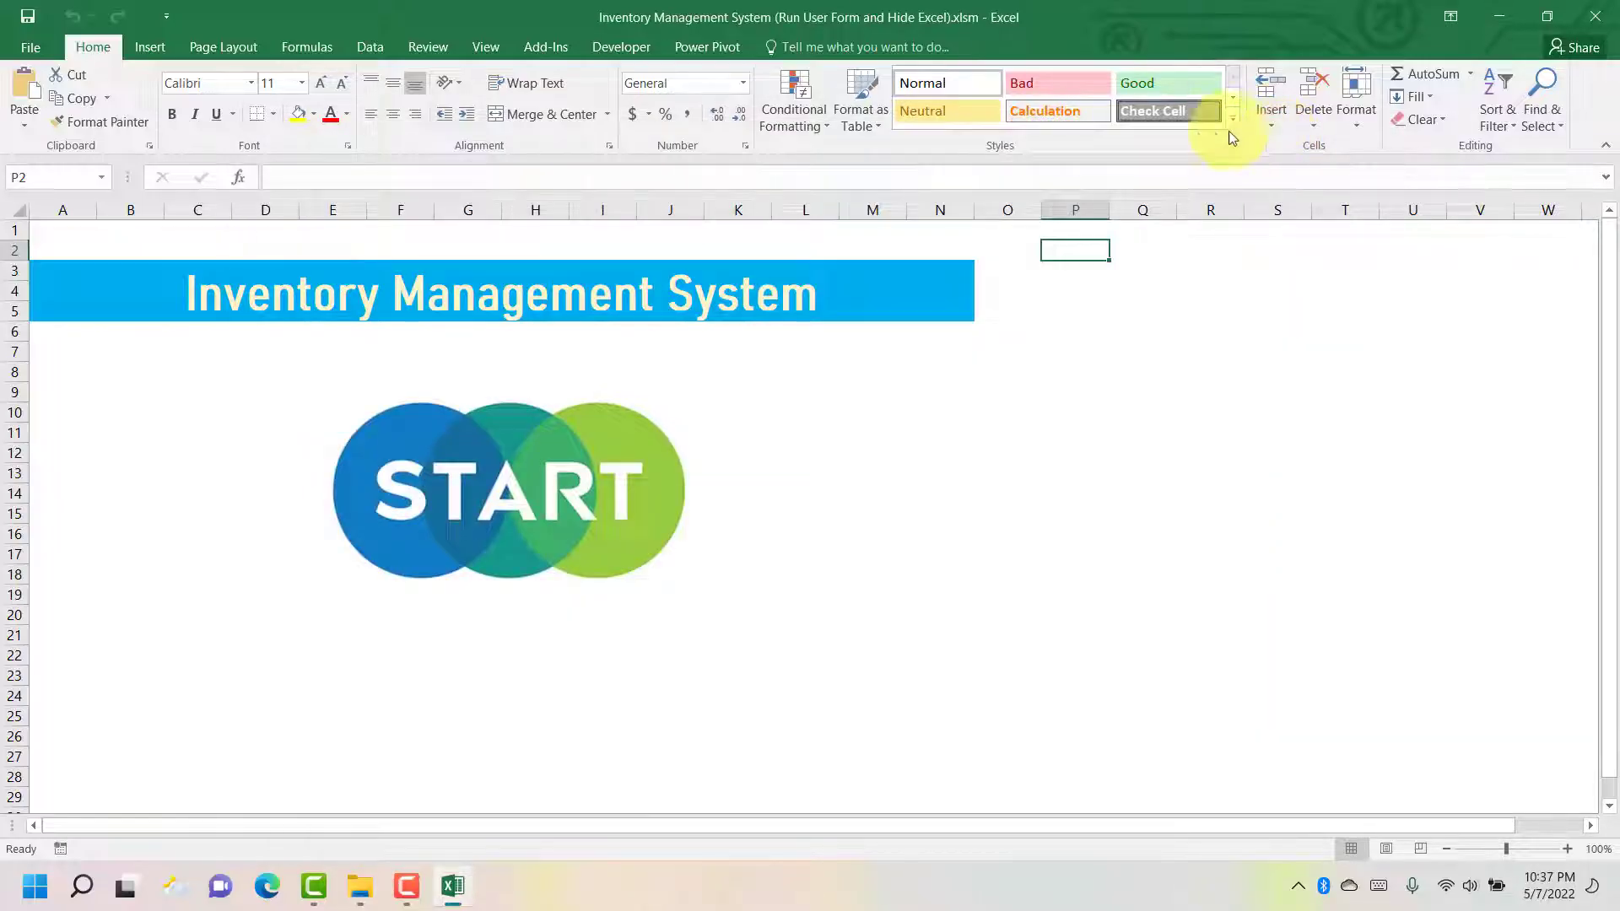
- Open Macro Security from the Developer tab and view the Trust Center's Macro Settings page
{"action": "left_click", "coordinate": [619, 49]}
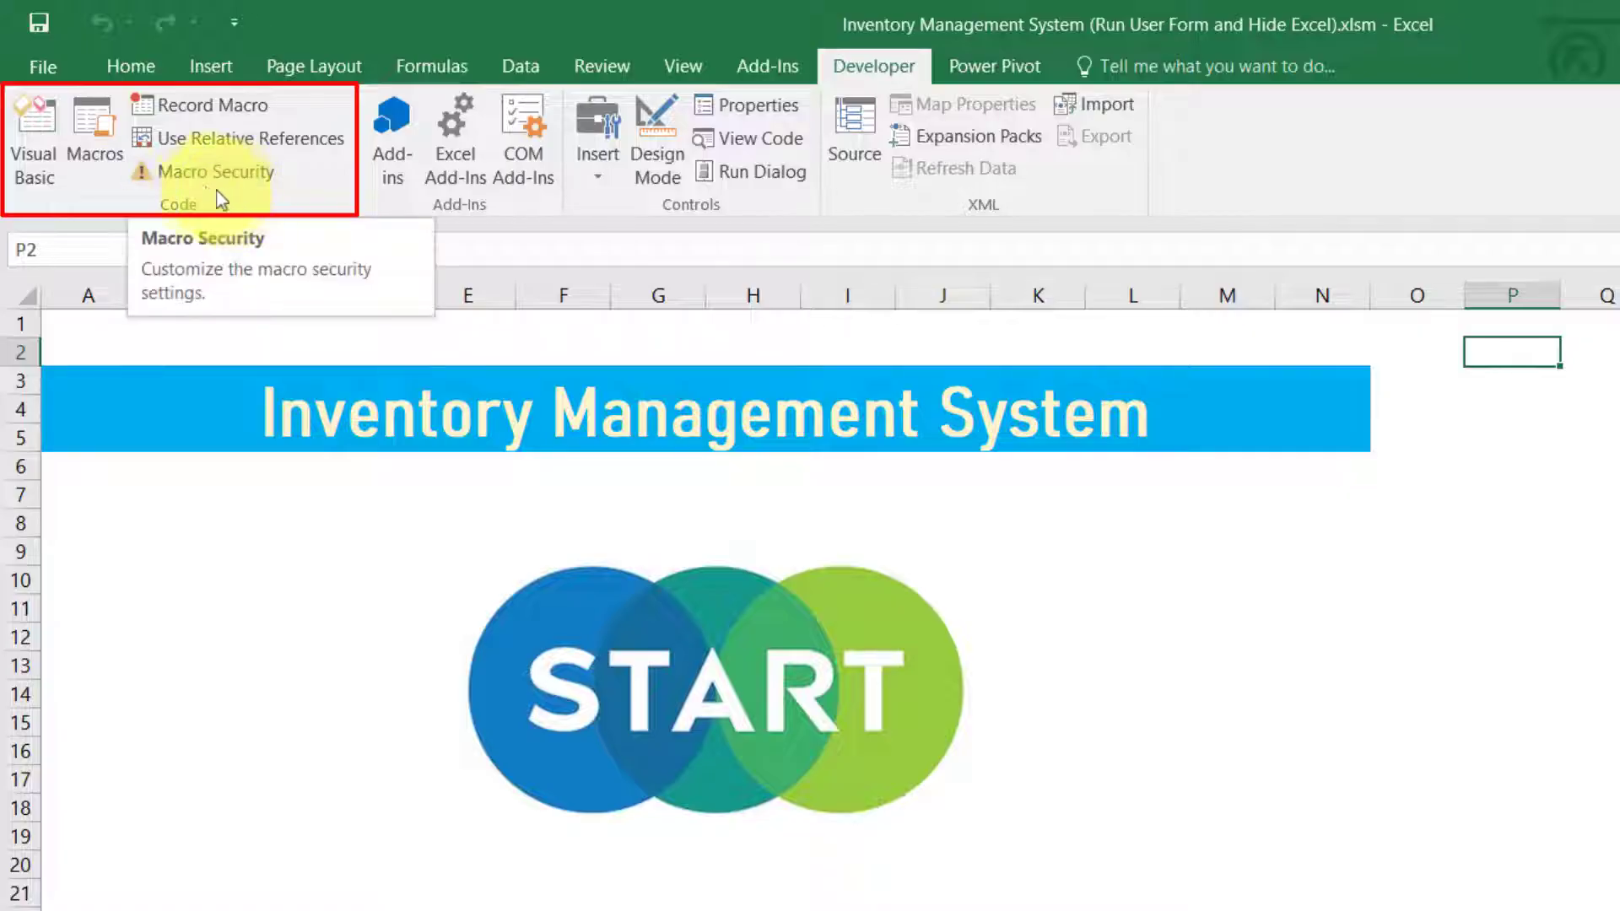
{"action": "left_click", "coordinate": [180, 177]}
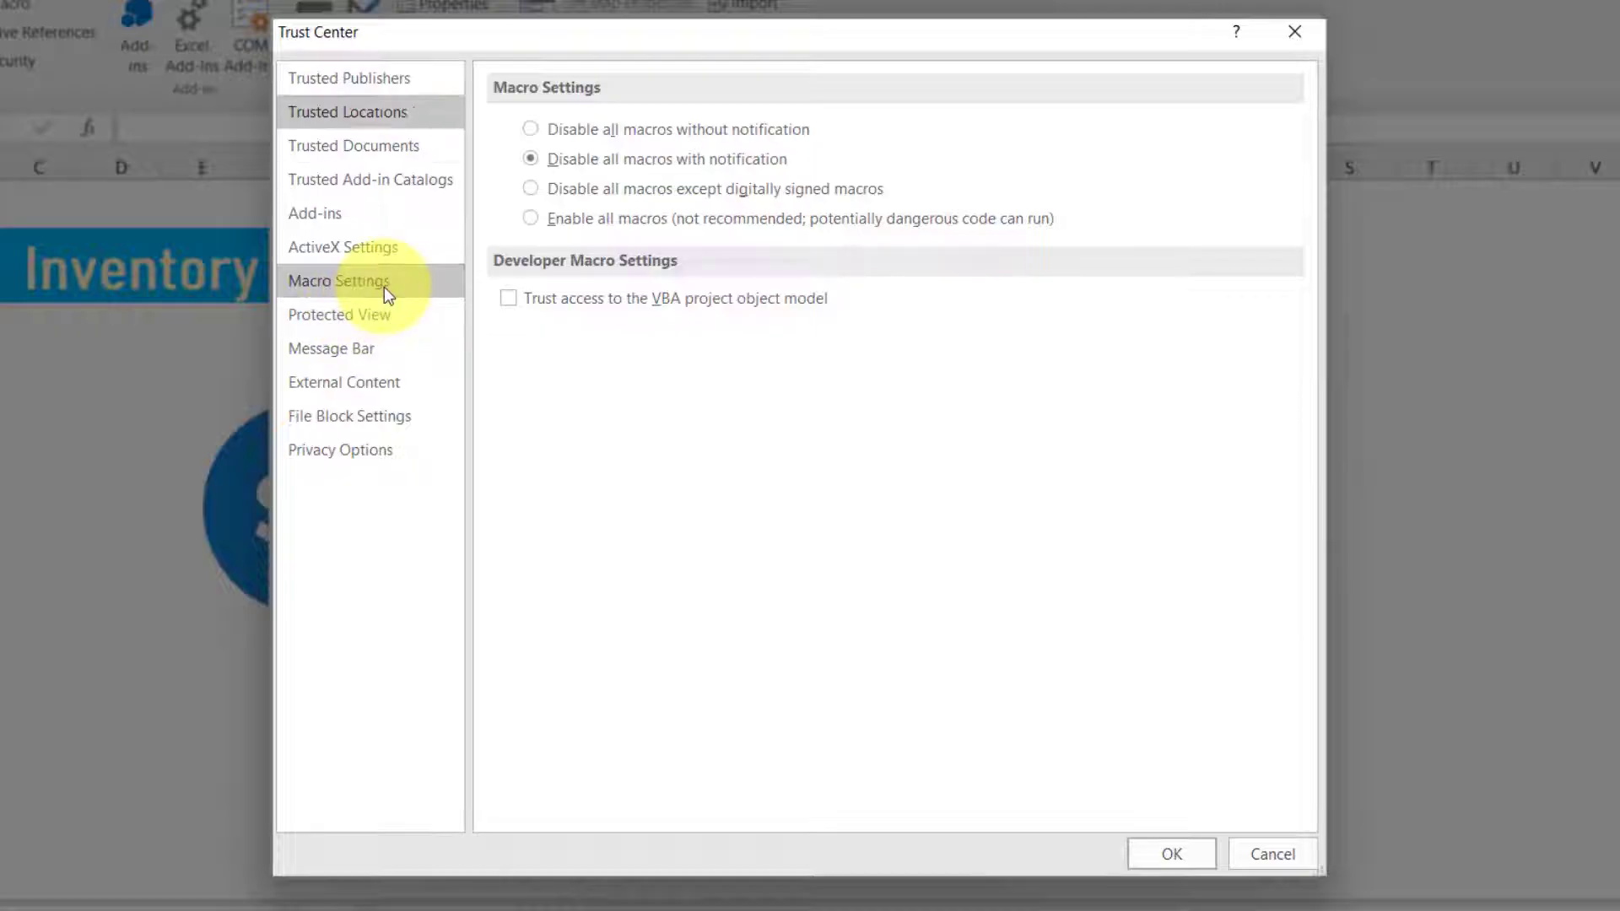
{"action": "left_click", "coordinate": [323, 287]}
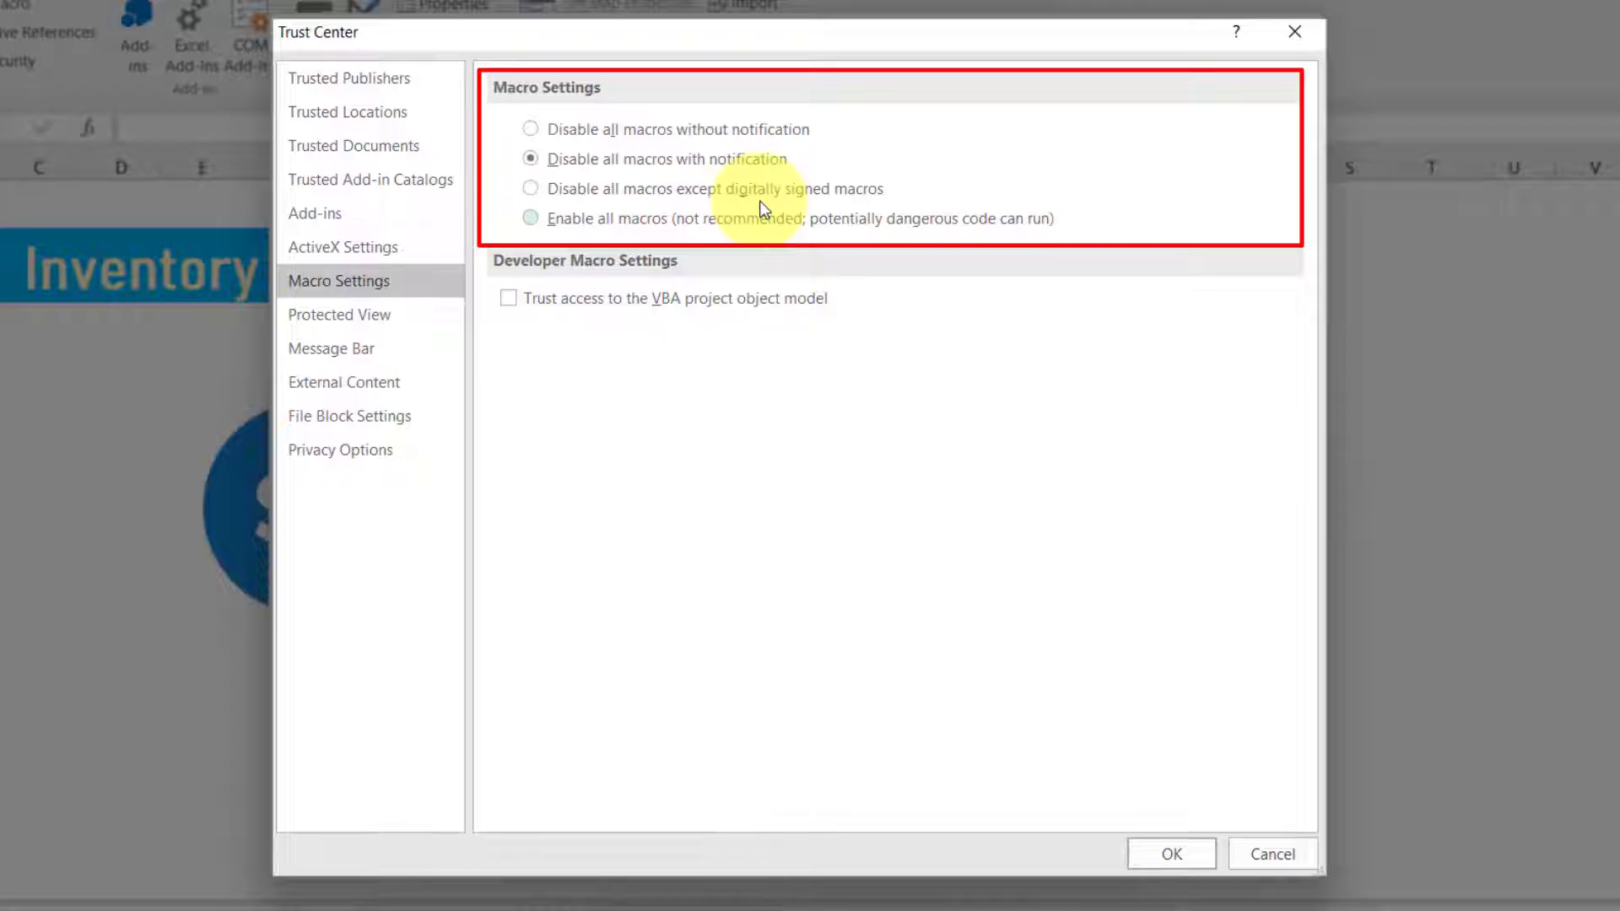
{"action": "left_click", "coordinate": [531, 217]}
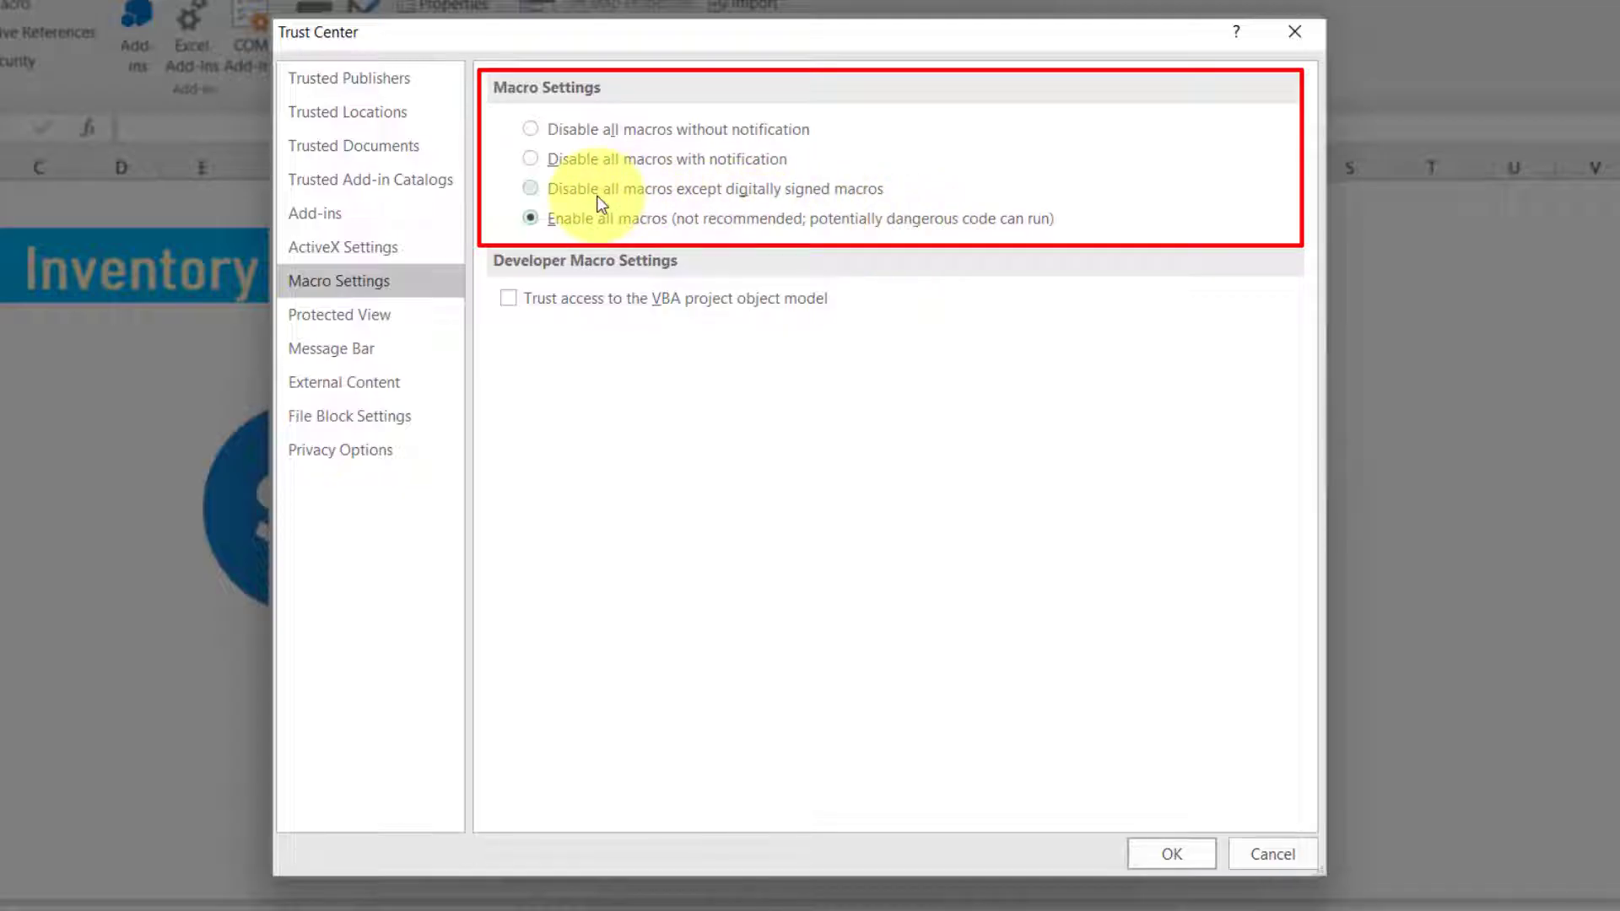
{"action": "left_click", "coordinate": [538, 162]}
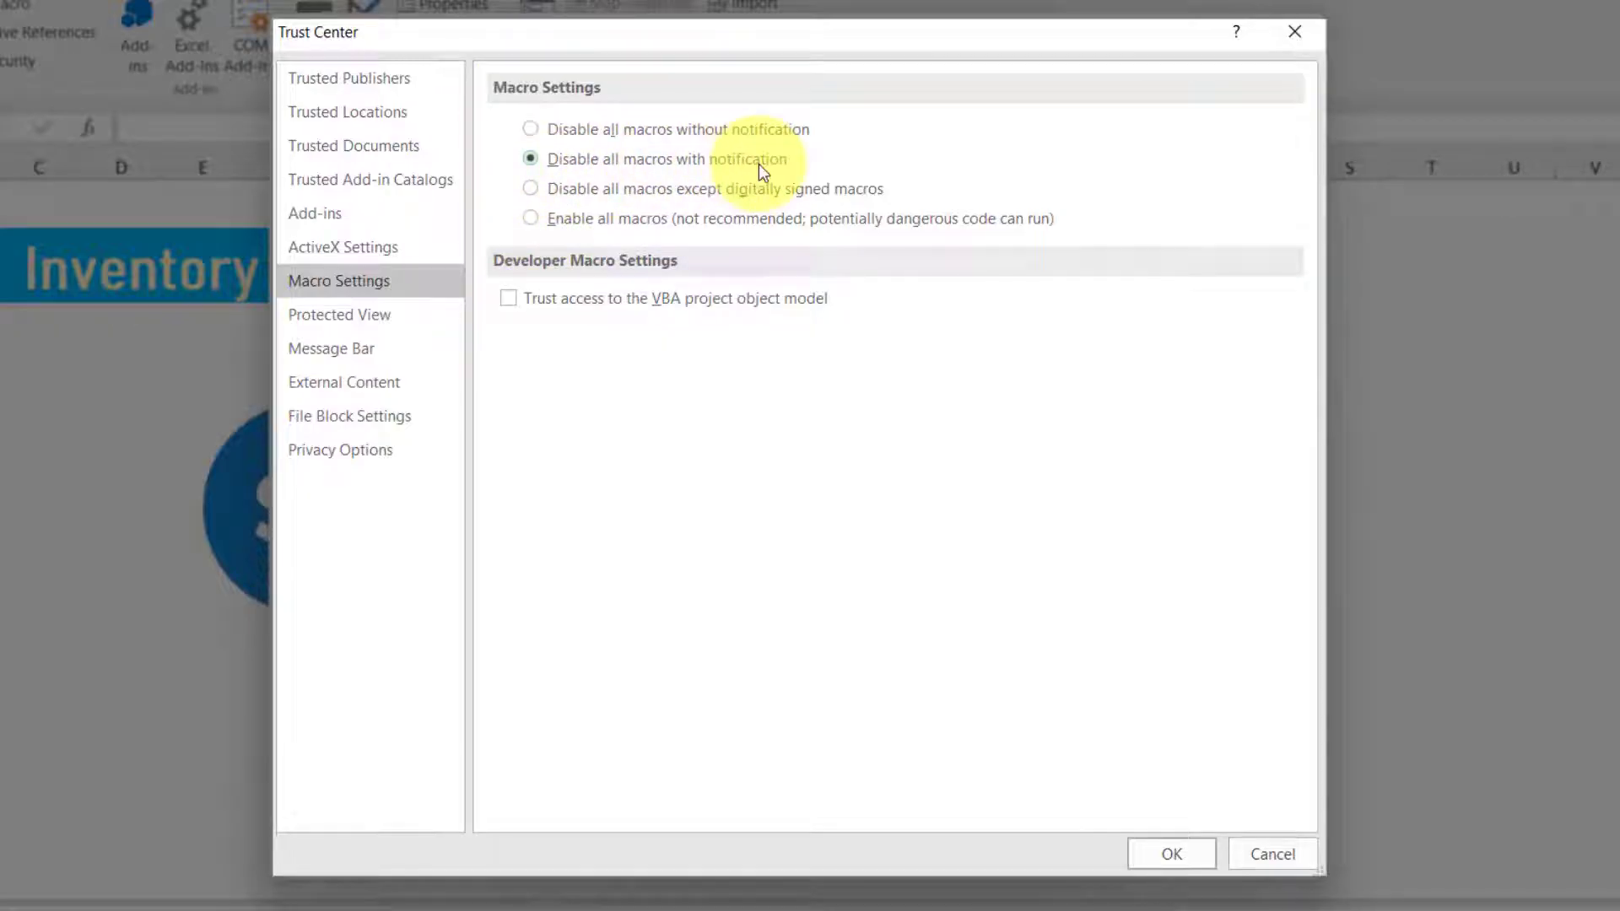
- Show the Trust Center's Trusted Locations list and begin adding a new location
{"action": "left_click", "coordinate": [390, 115]}
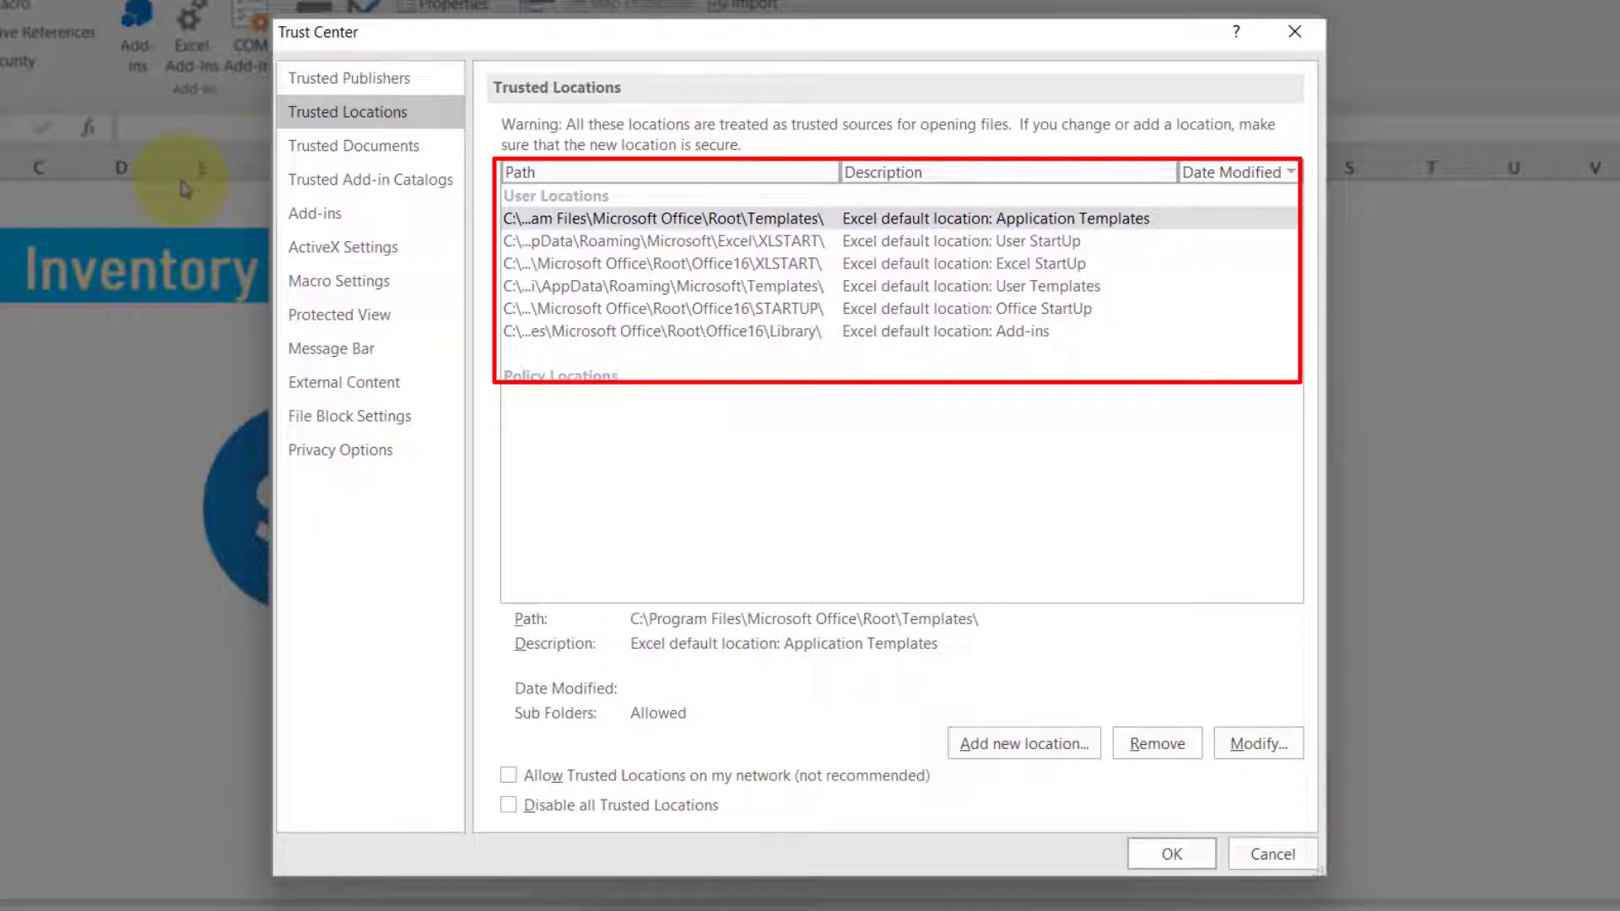
{"action": "left_click", "coordinate": [1004, 751]}
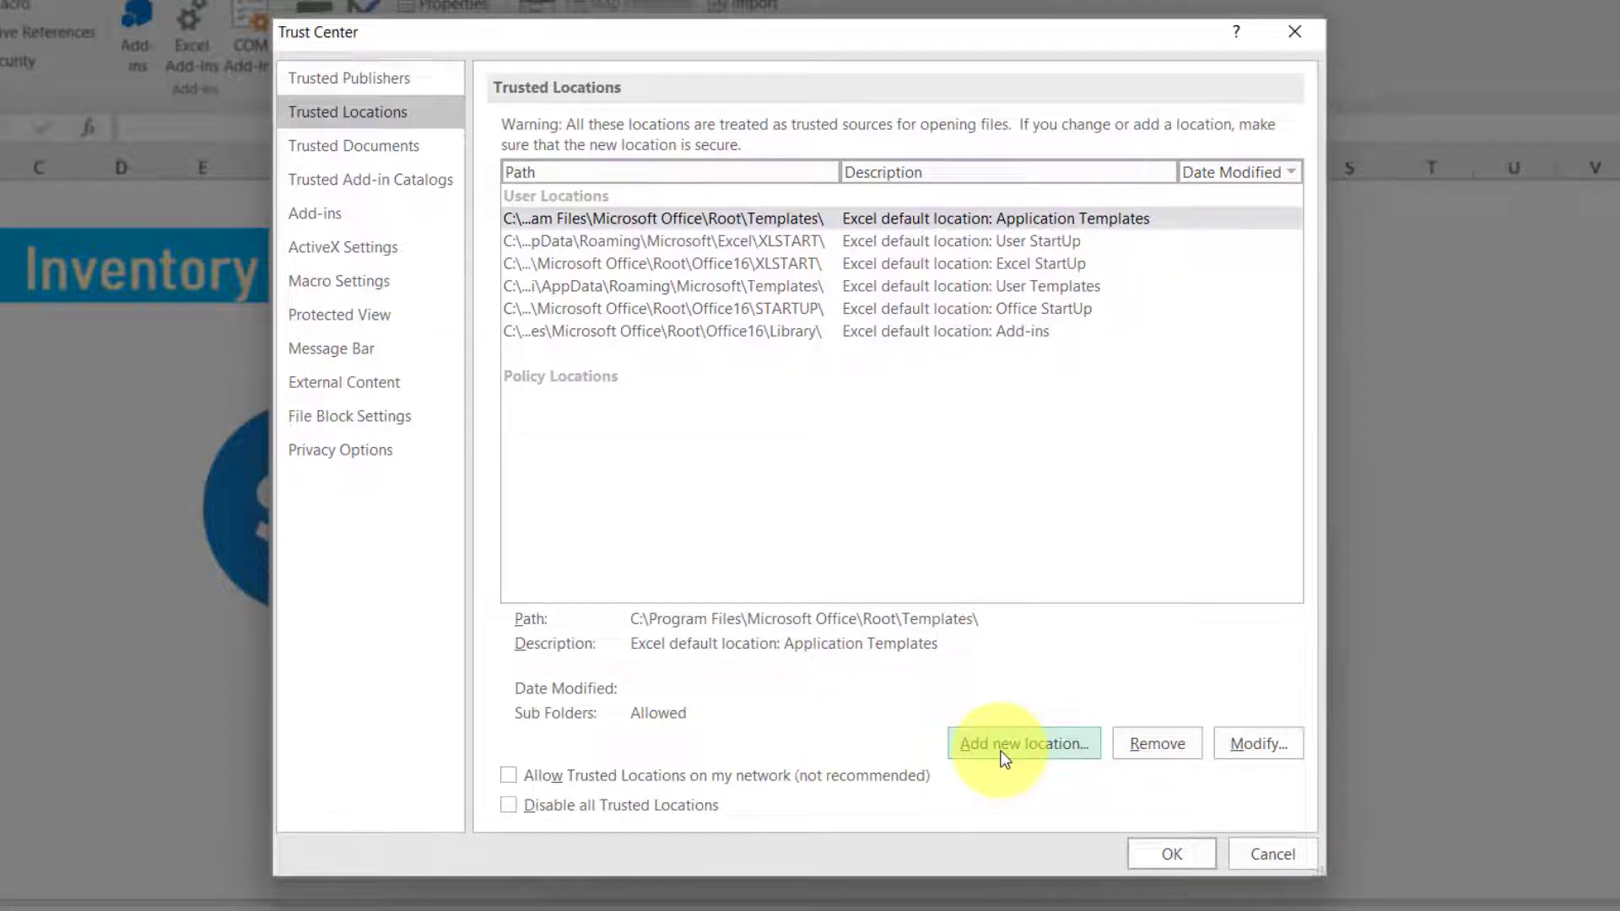
- Open the Microsoft Office Trusted Location dialog, prefilled with the default Templates path
{"action": "left_click", "coordinate": [1004, 754]}
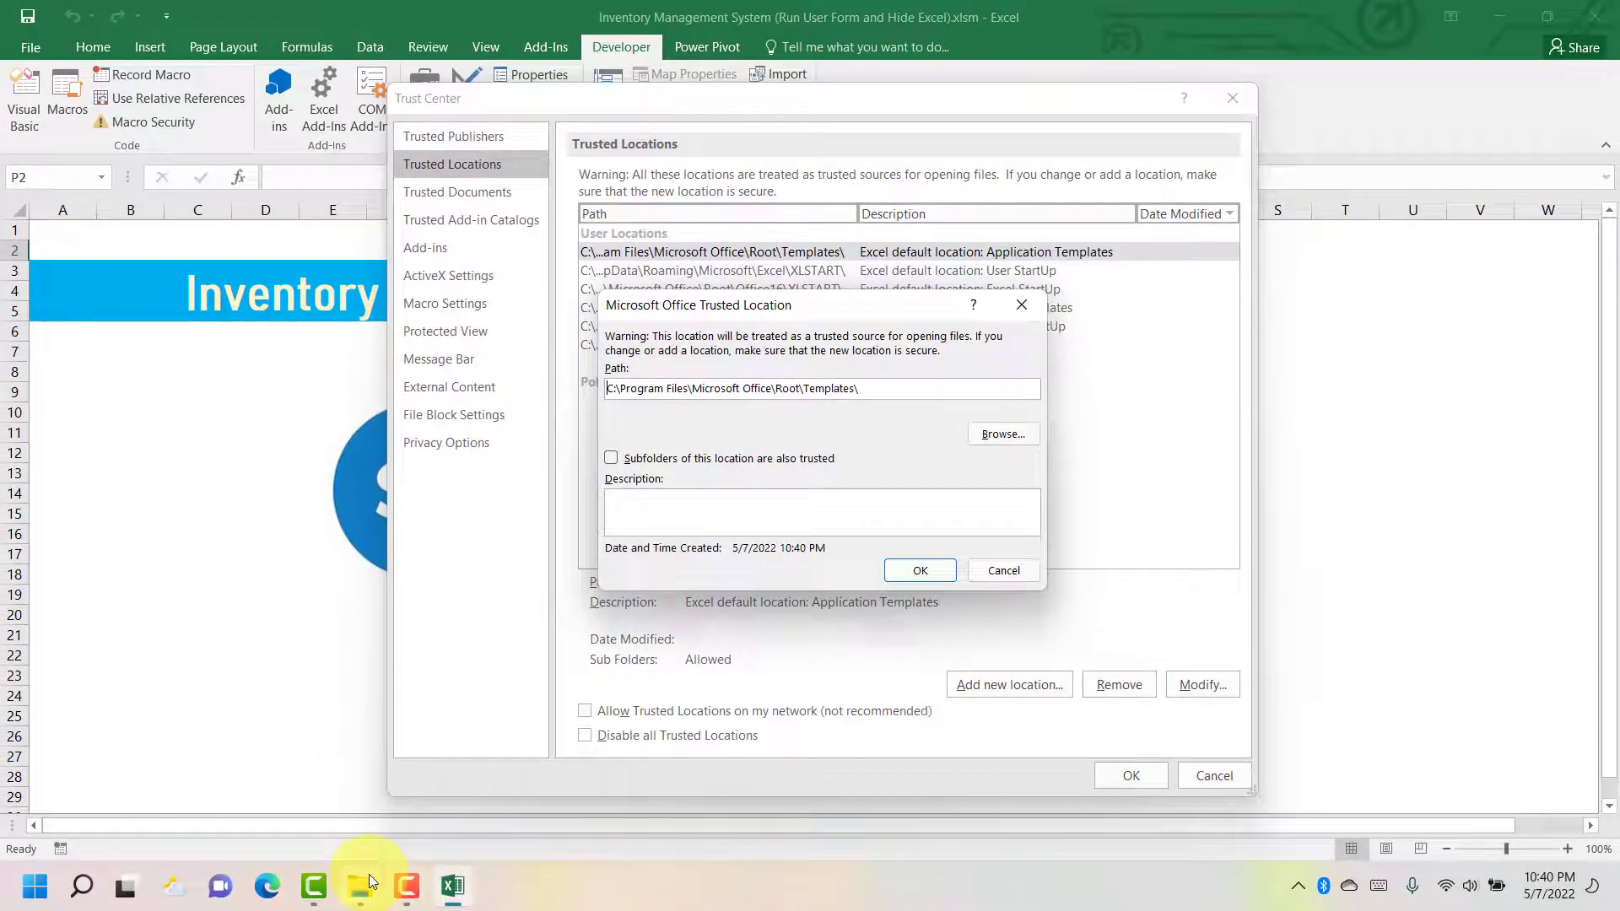
- Copy the Trusted Application folder's full path from the File Explorer address bar
{"action": "mouse_move", "coordinate": [276, 910]}
{"action": "left_click", "coordinate": [298, 810]}
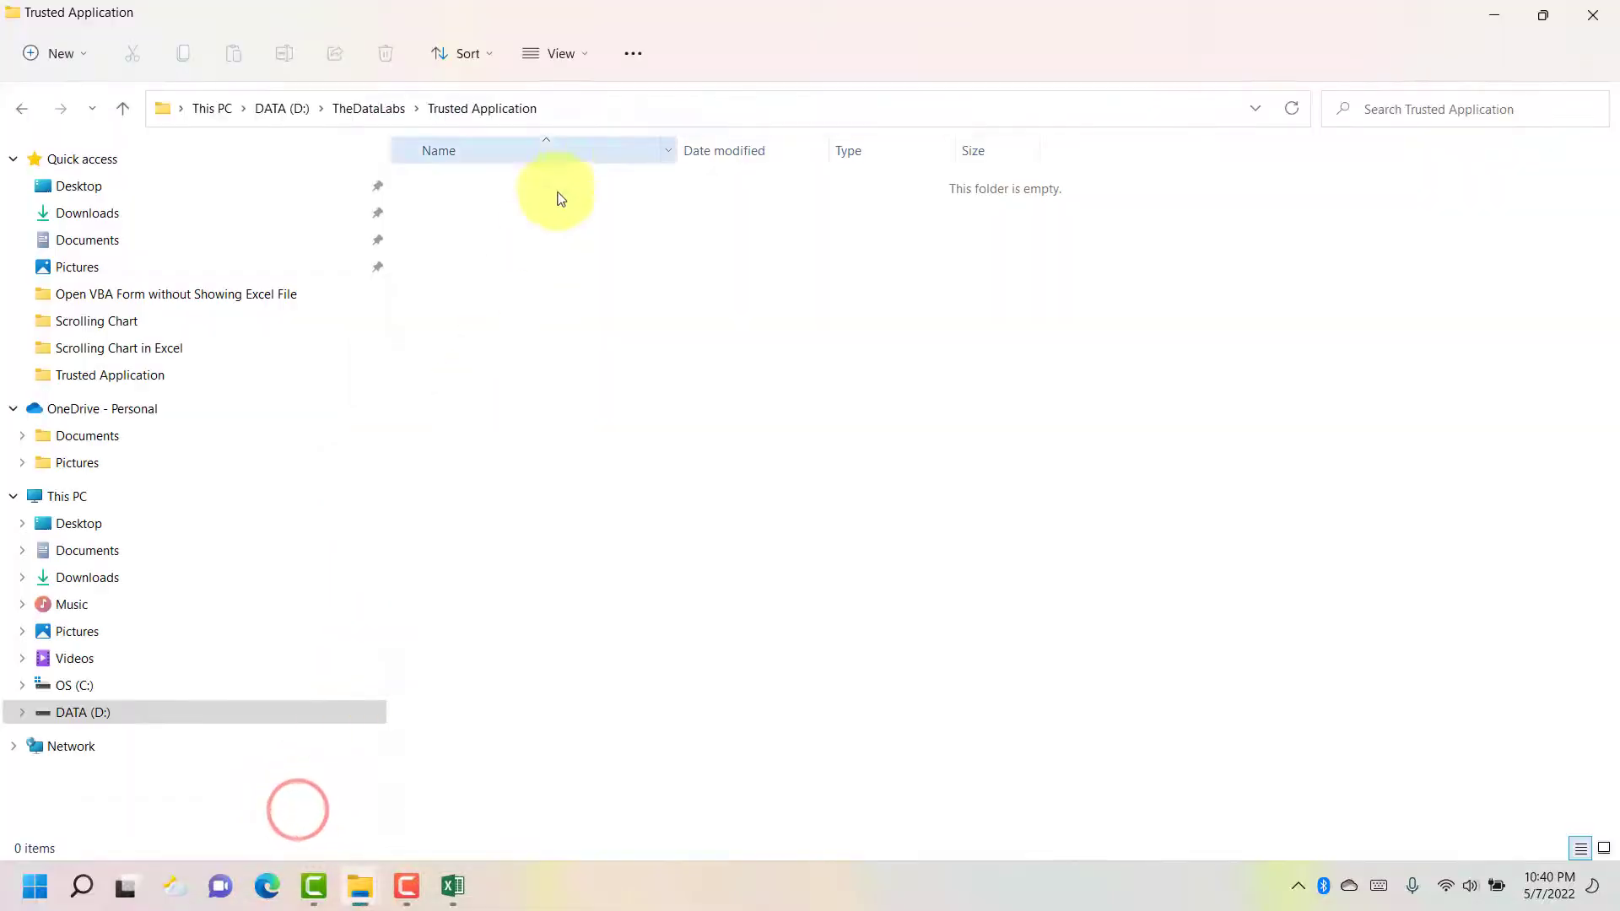
{"action": "left_click", "coordinate": [596, 104]}
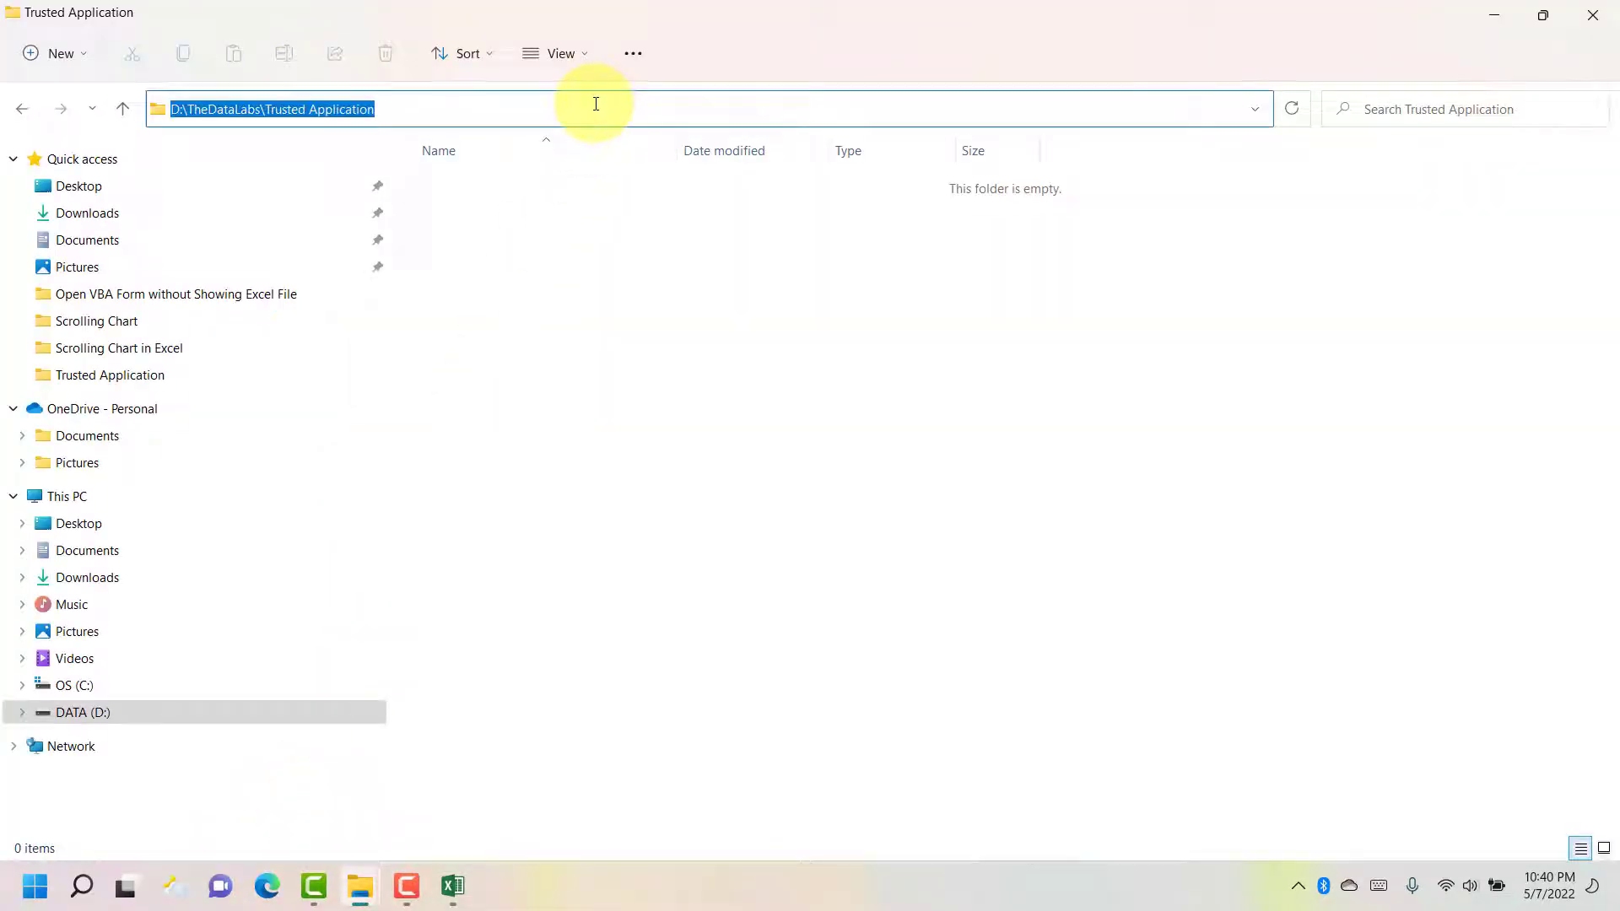
{"action": "right_click", "coordinate": [359, 108]}
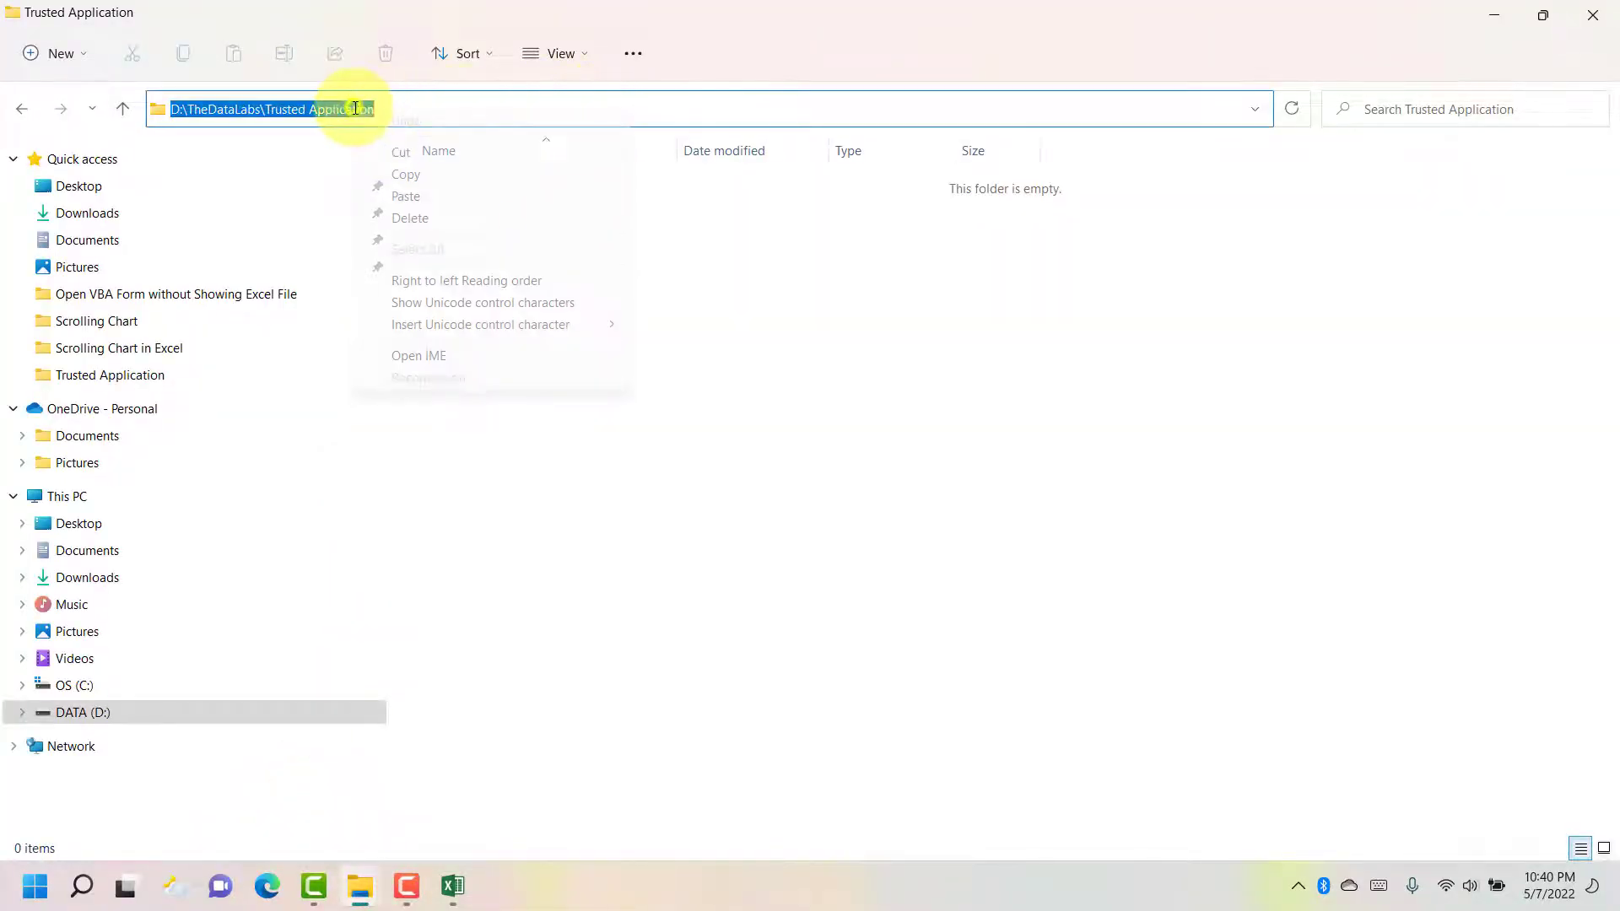
{"action": "left_click", "coordinate": [406, 174]}
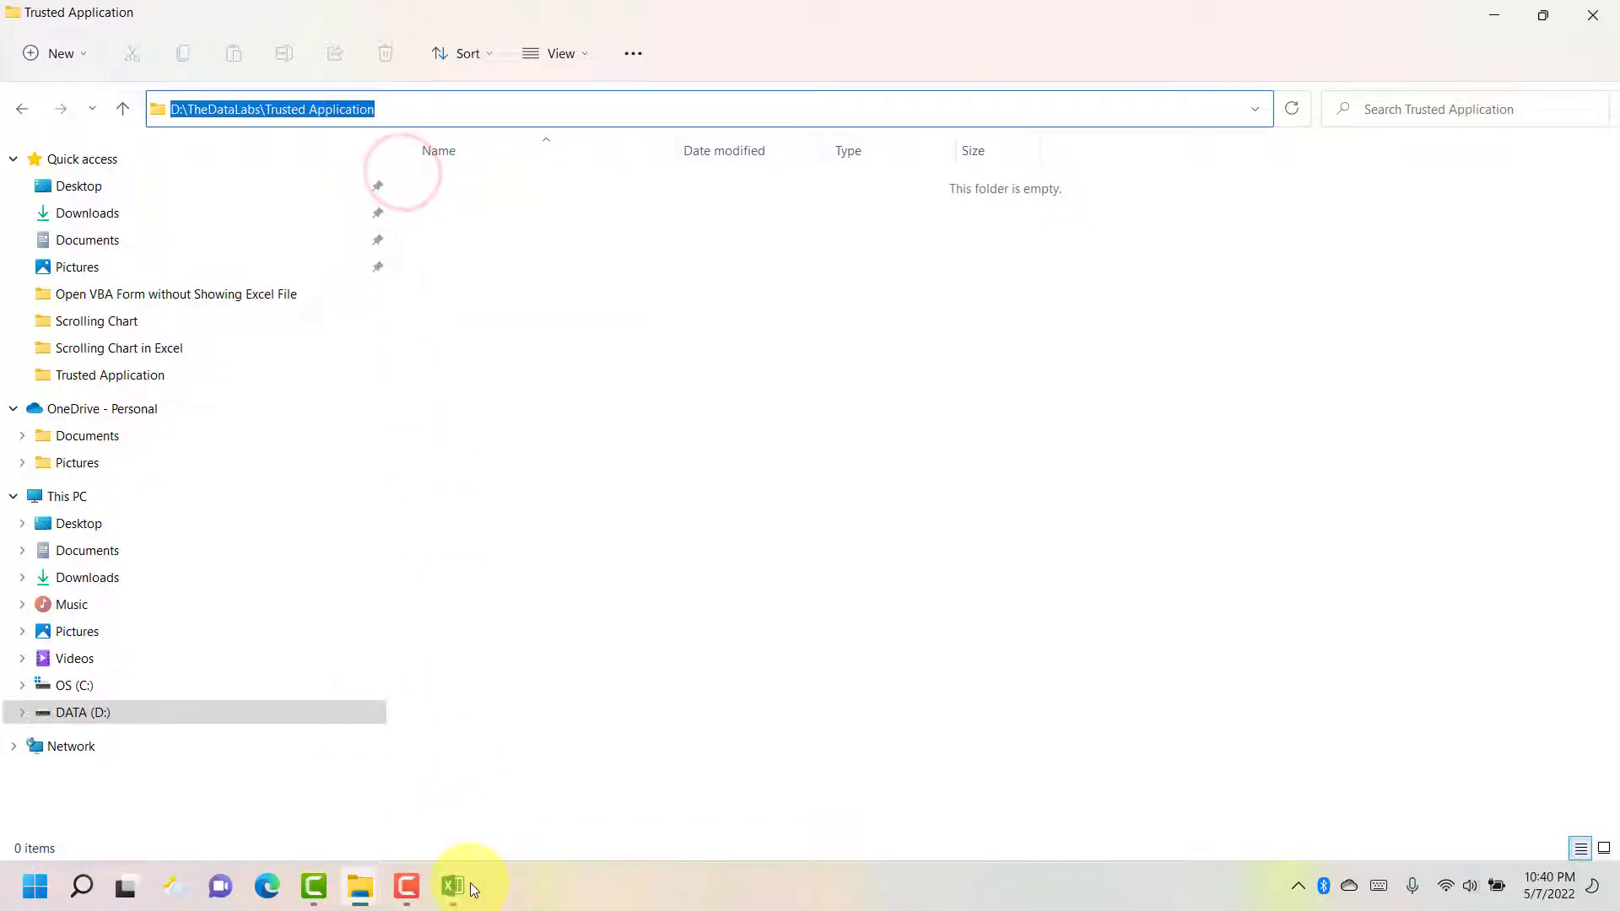
- Replace the Path field with D:\TheDataLabs\Trusted Application and confirm the new trusted location
{"action": "left_click", "coordinate": [453, 886]}
{"action": "left_click_drag", "start_coordinate": [857, 388], "coordinate": [590, 387]}
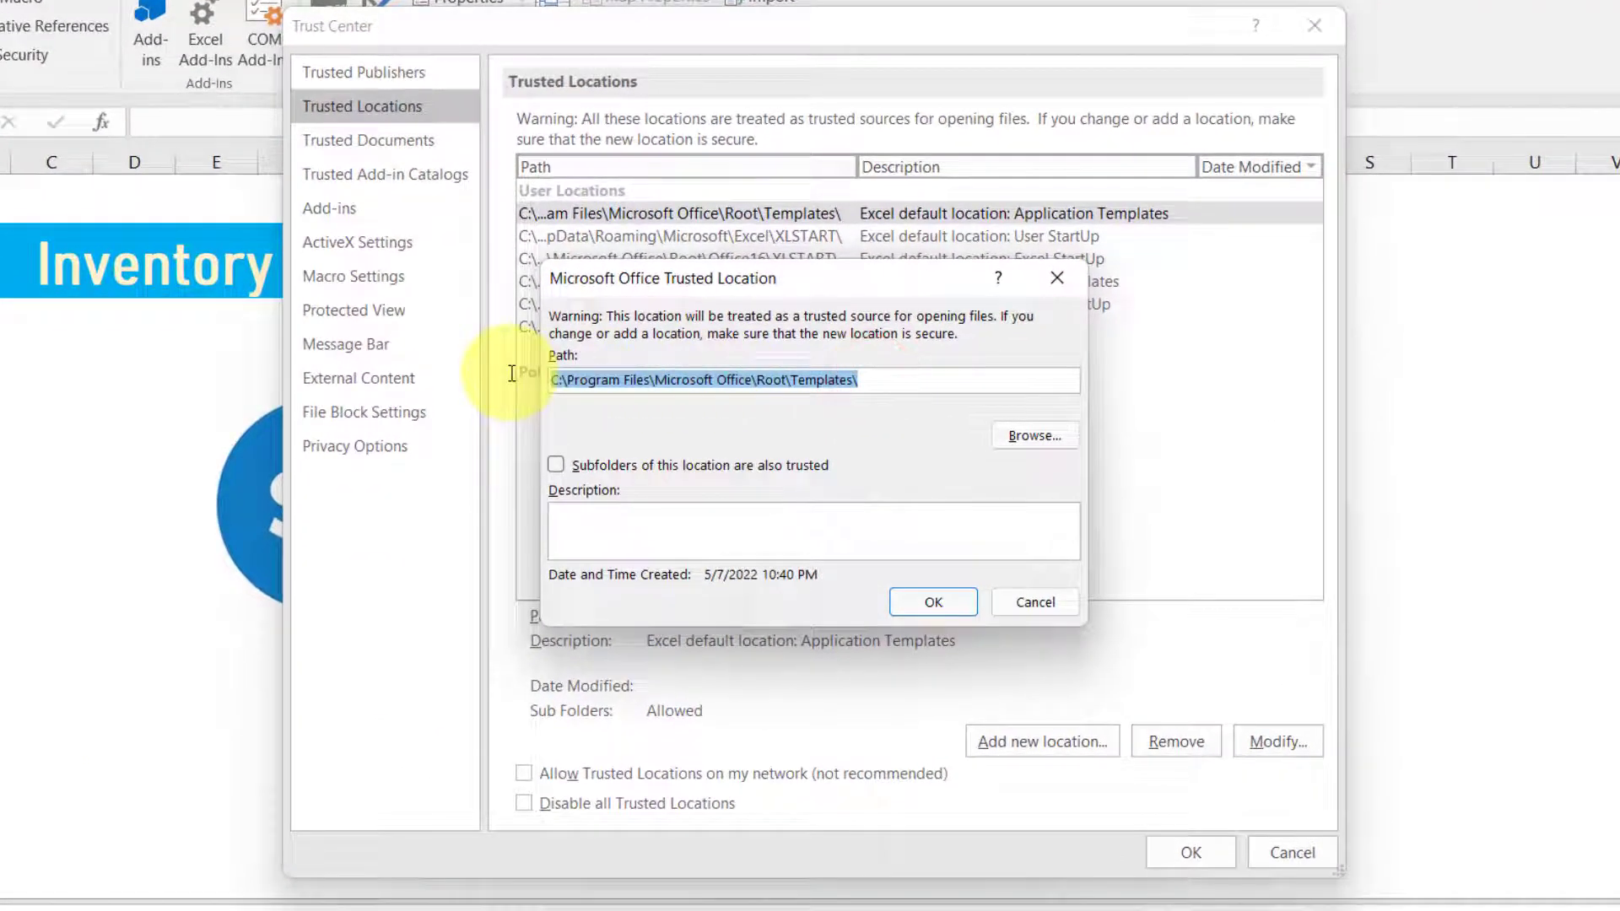
{"action": "right_click", "coordinate": [830, 387]}
{"action": "left_click", "coordinate": [900, 462]}
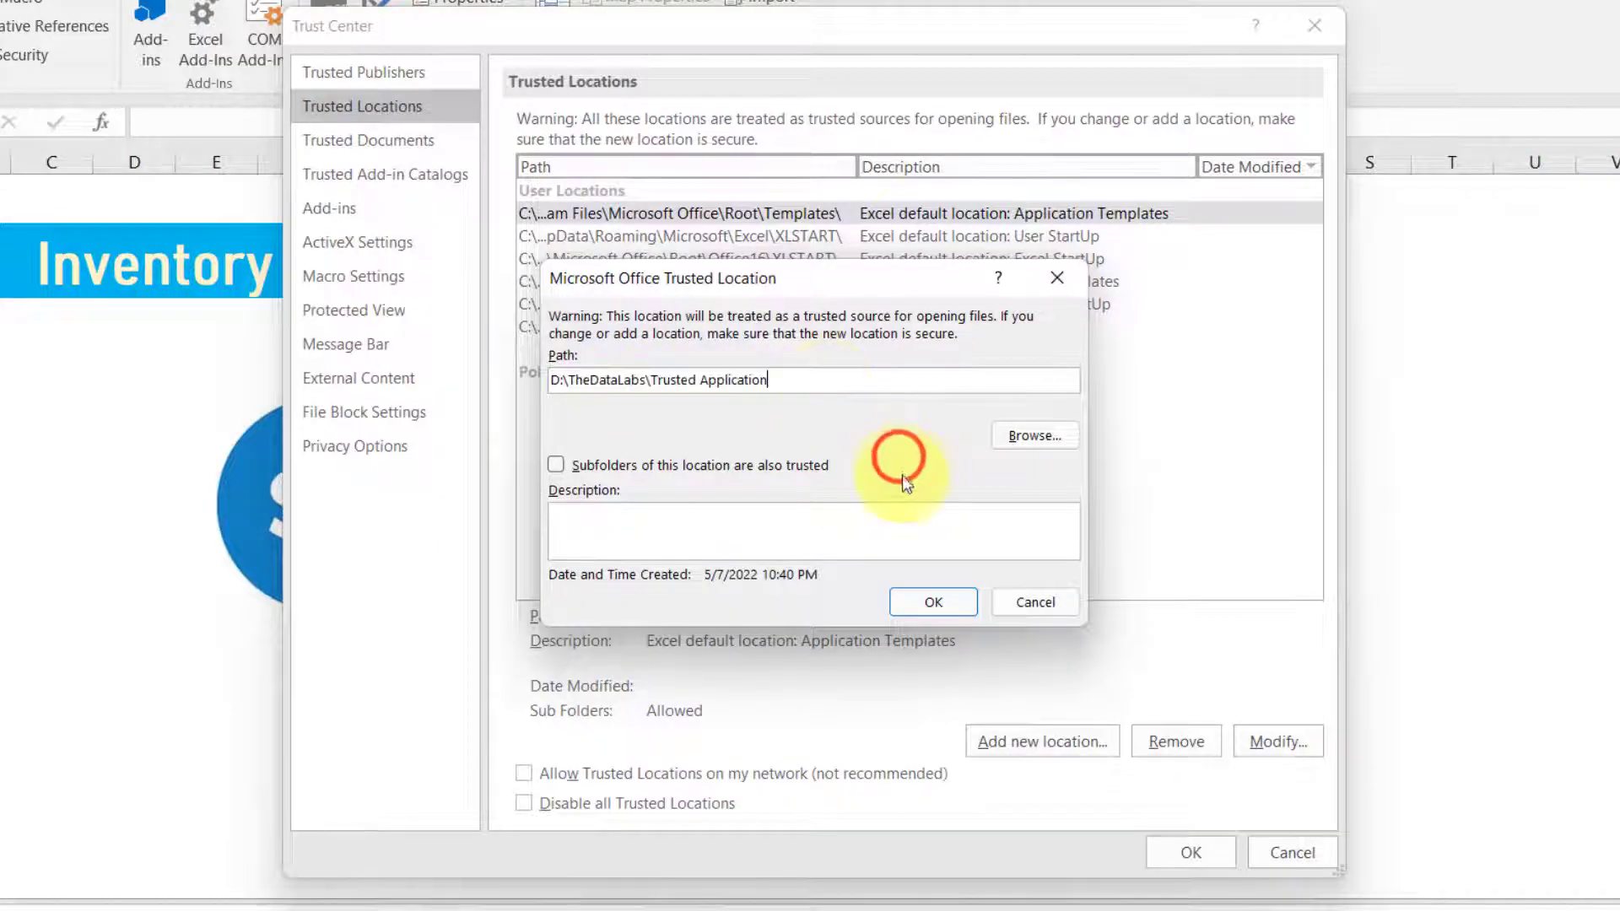
{"action": "left_click", "coordinate": [924, 601]}
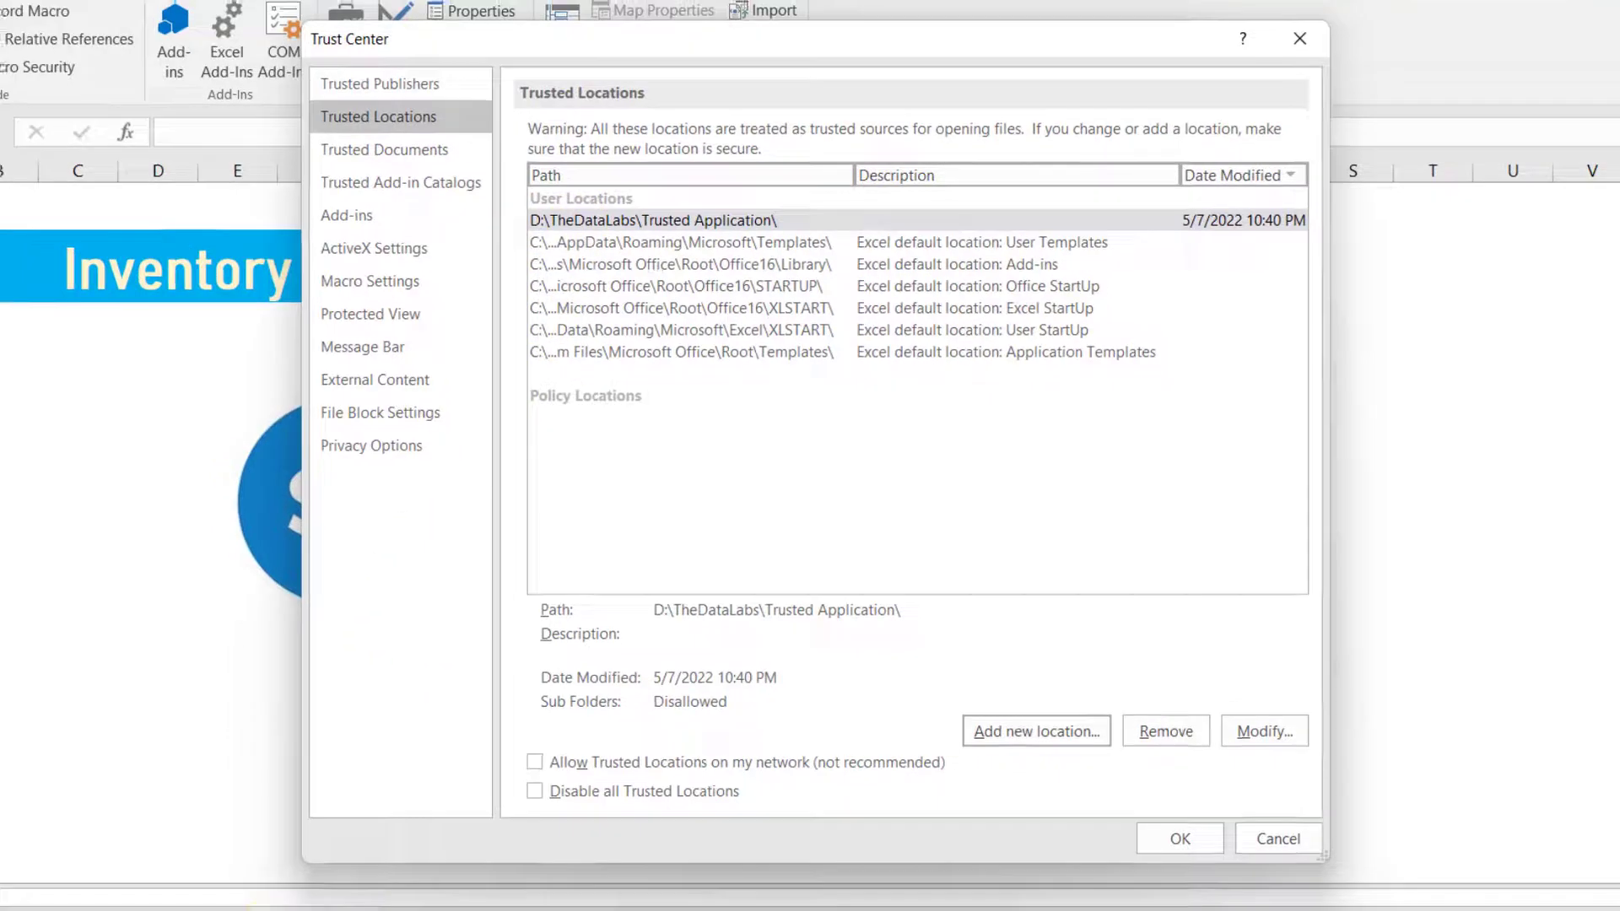
- Close the Trust Center with the new trusted location saved
{"action": "mouse_move", "coordinate": [346, 896]}
{"action": "left_click", "coordinate": [287, 787]}
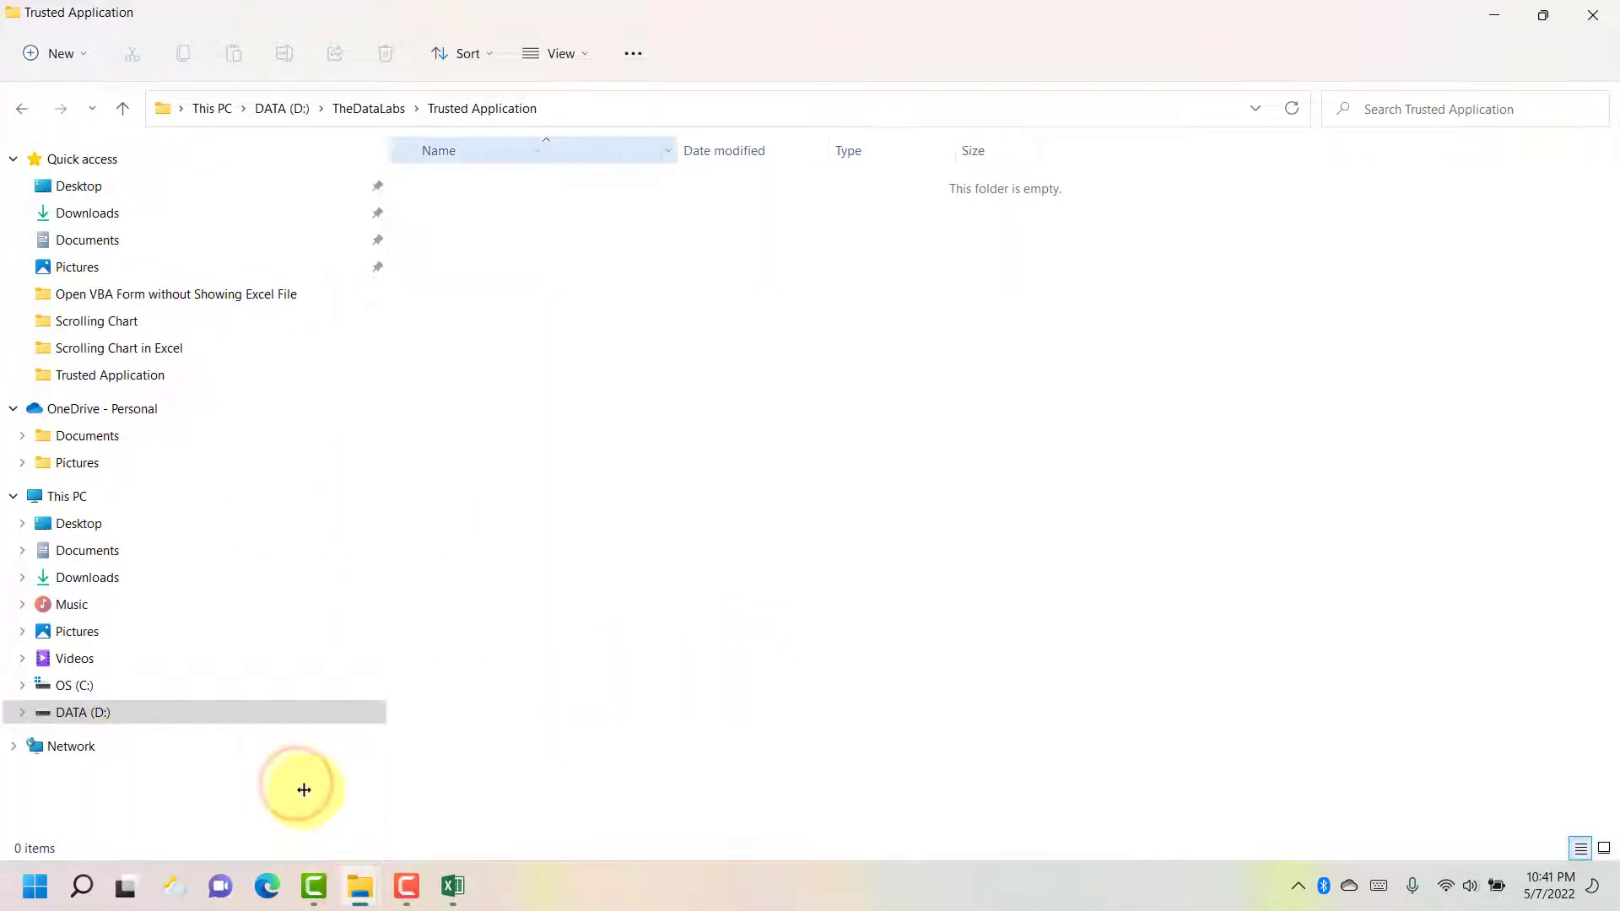
{"action": "left_click", "coordinate": [453, 886]}
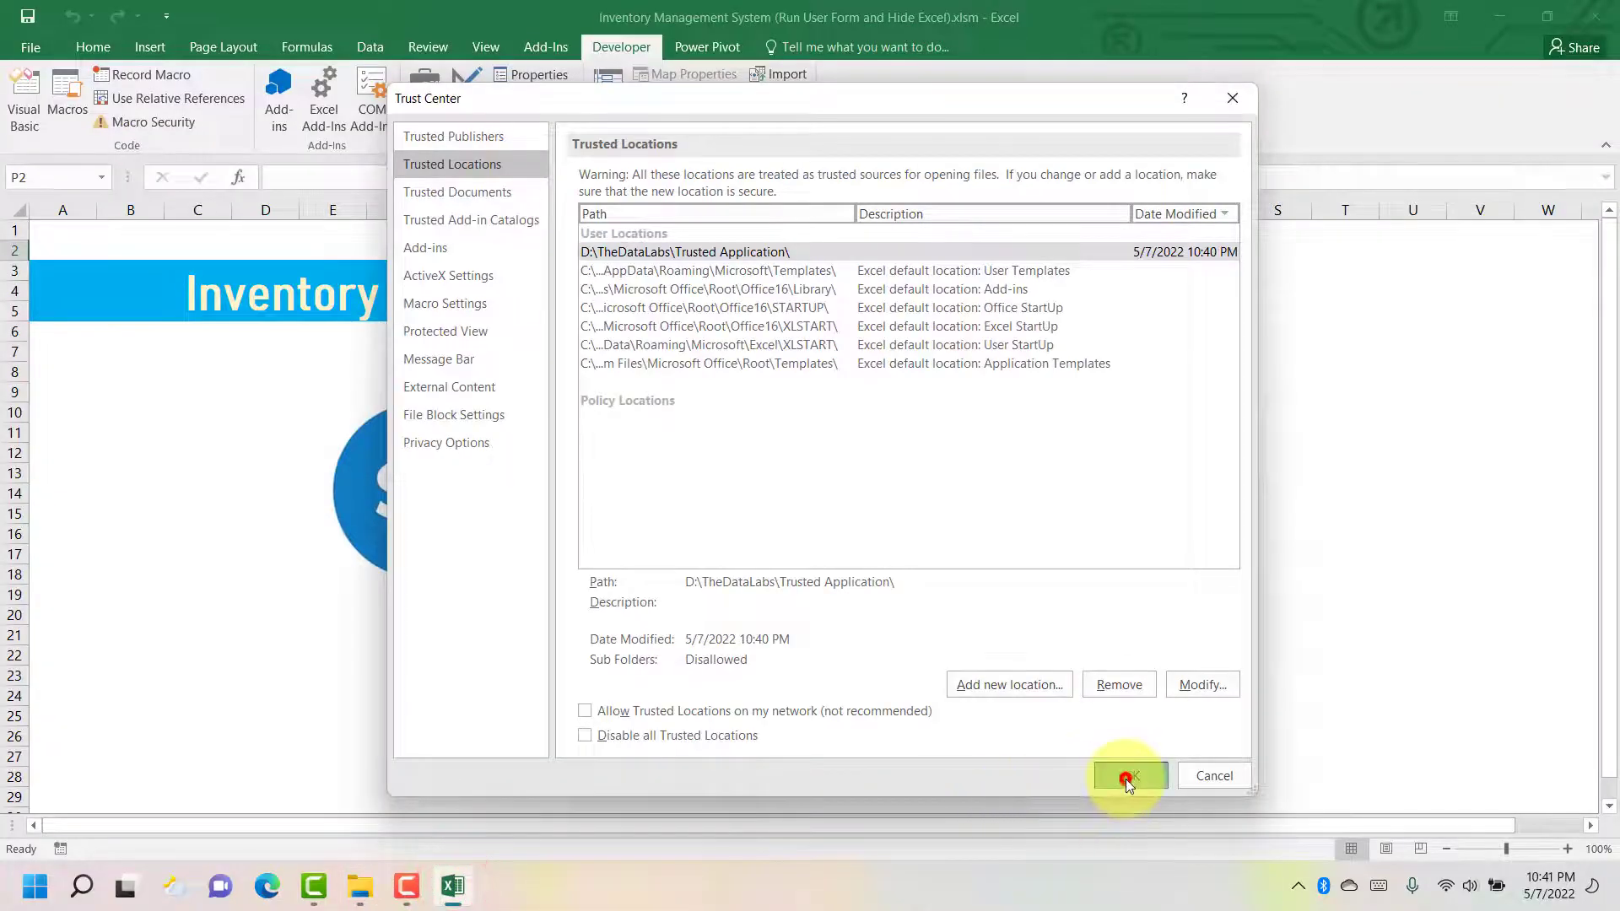
{"action": "left_click", "coordinate": [1130, 776]}
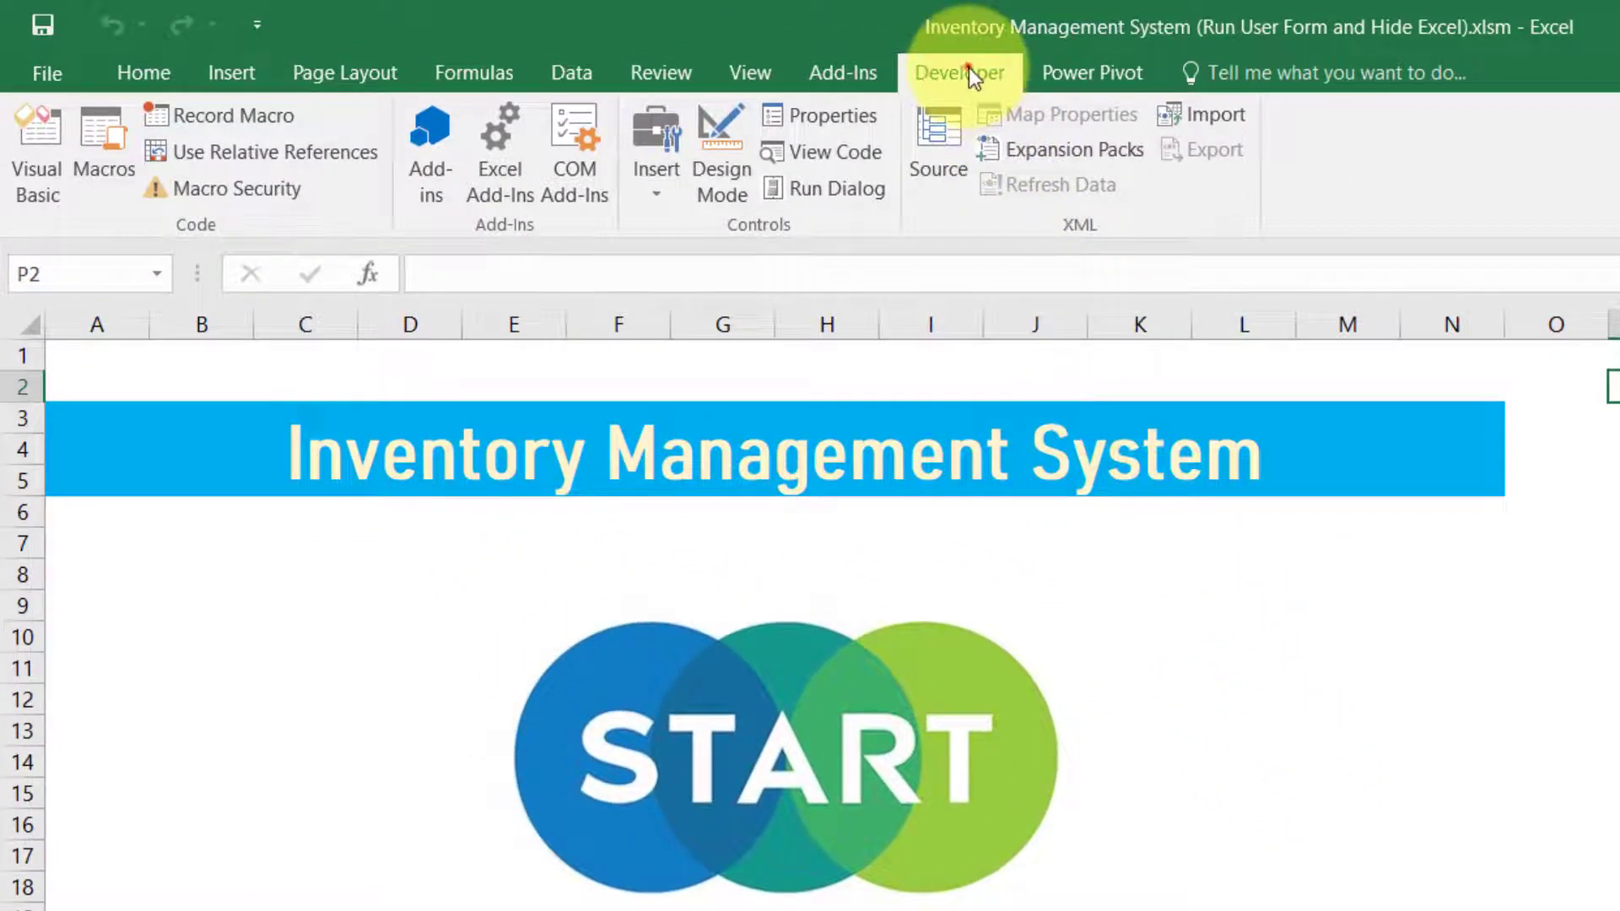
{"action": "left_click", "coordinate": [969, 68]}
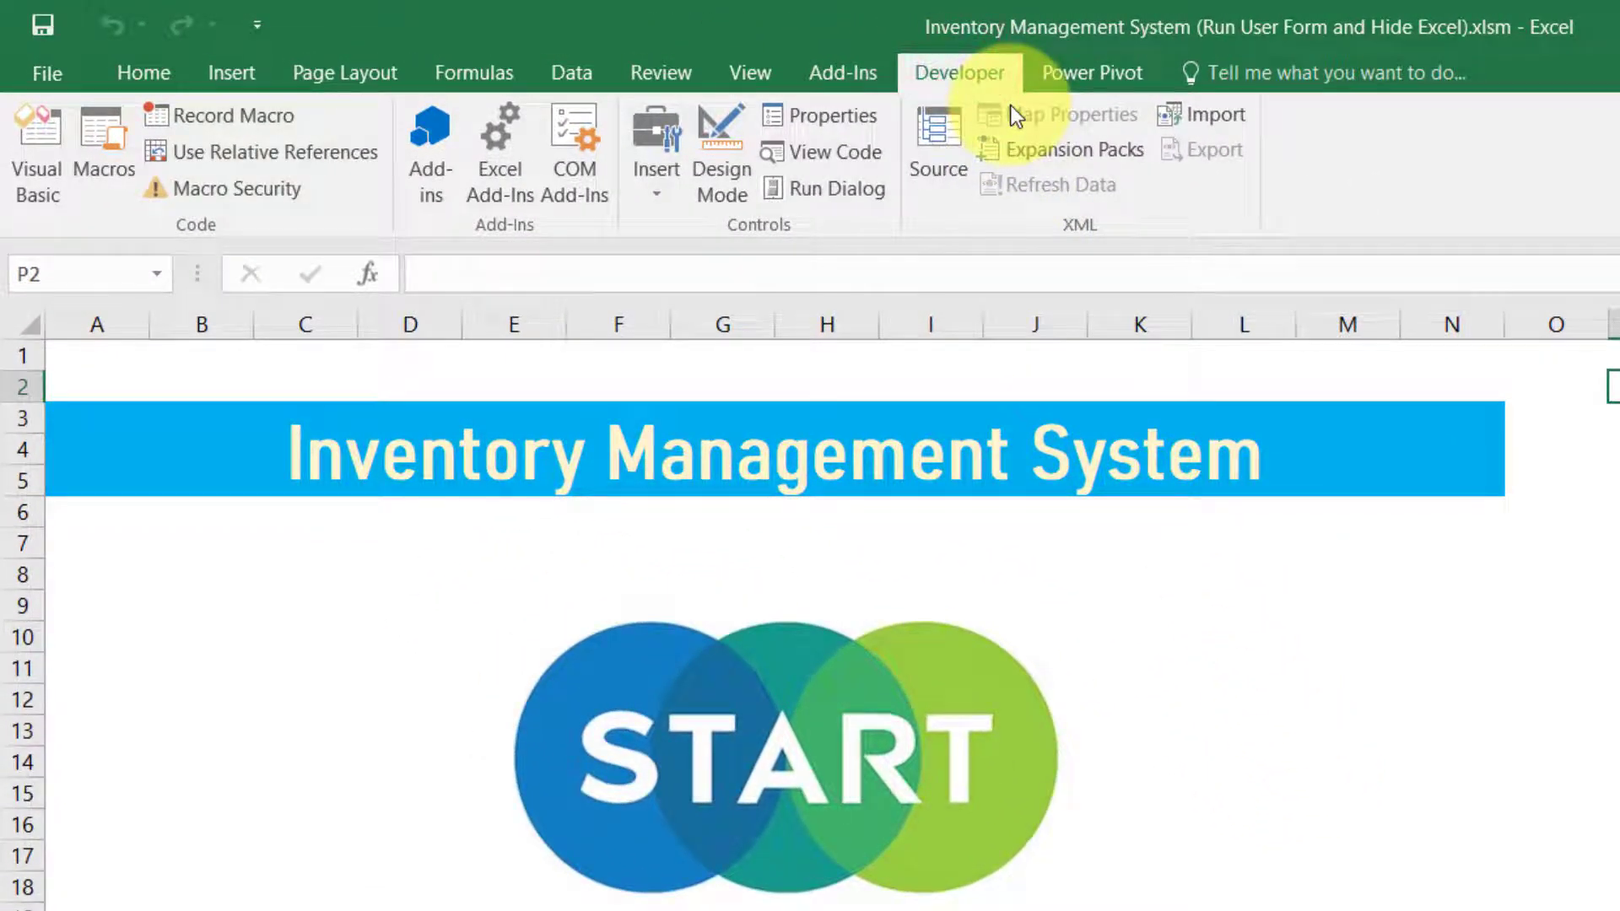
{"action": "left_click", "coordinate": [65, 189]}
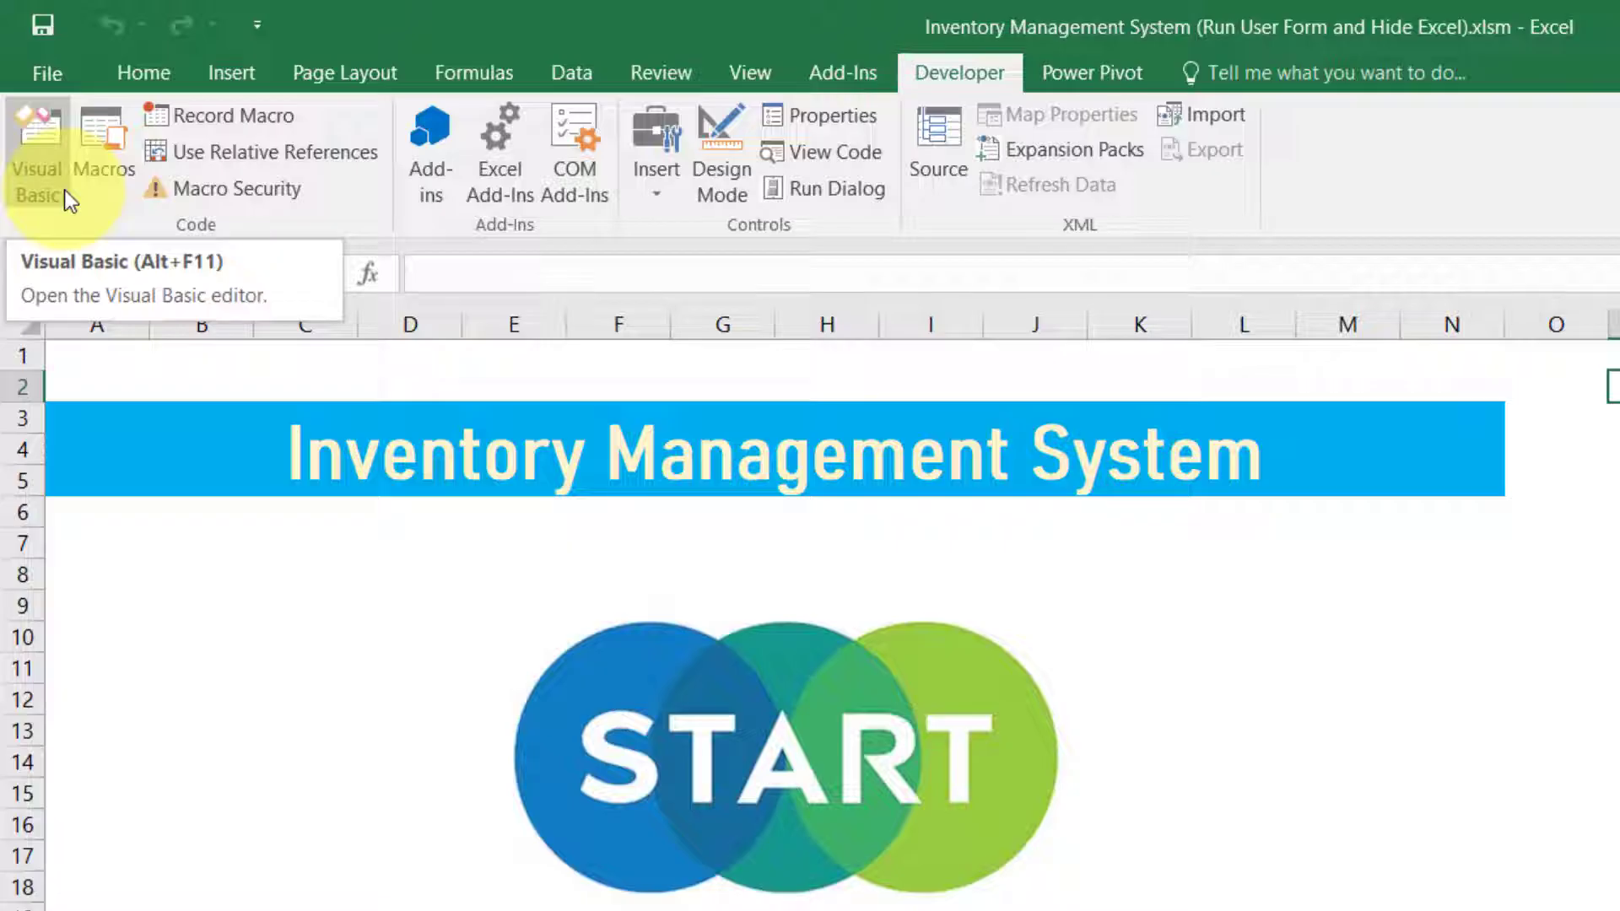
- Open the maximized VBA editor, unlock VBAProject with its password, and open ThisWorkbook's code window
{"action": "left_click", "coordinate": [37, 143]}
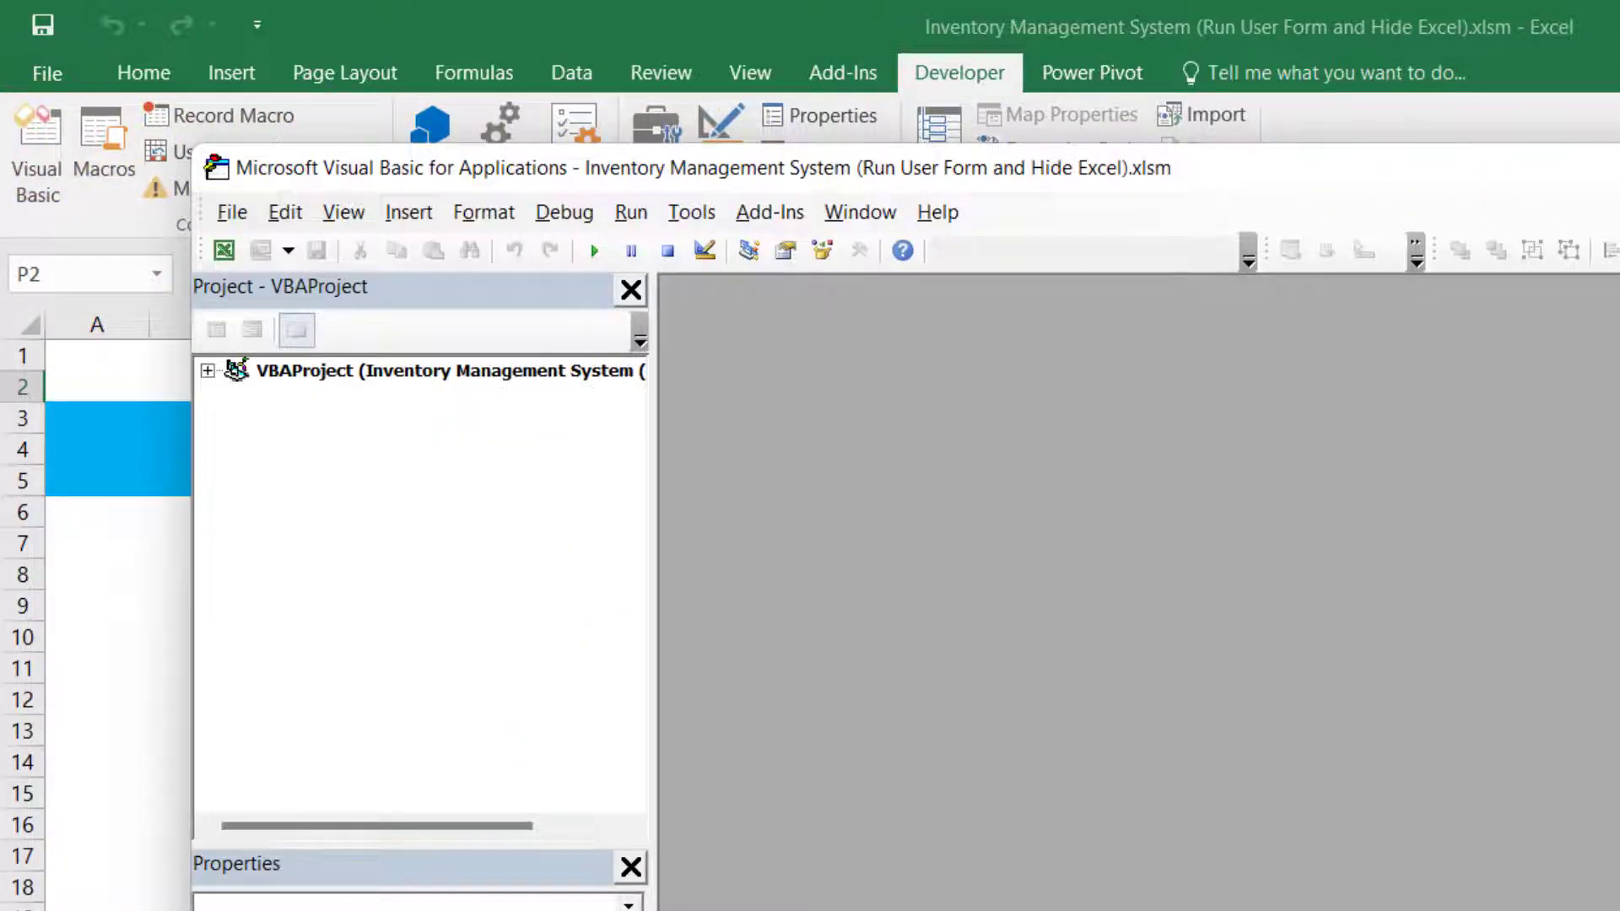
{"action": "left_click", "coordinate": [1608, 159]}
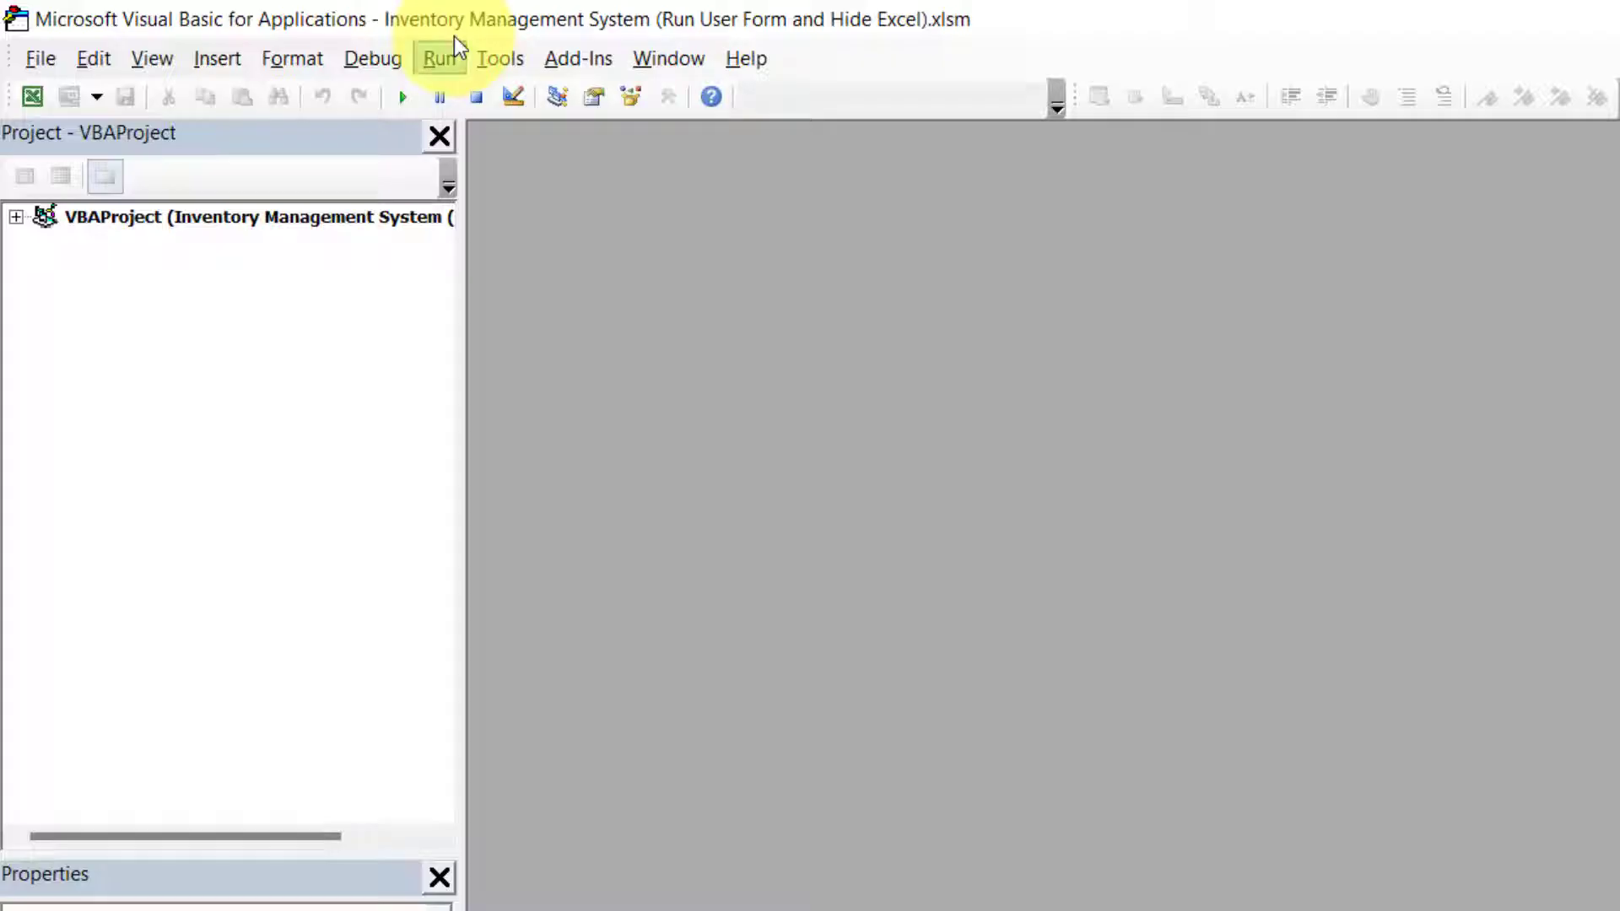
{"action": "left_click", "coordinate": [16, 218]}
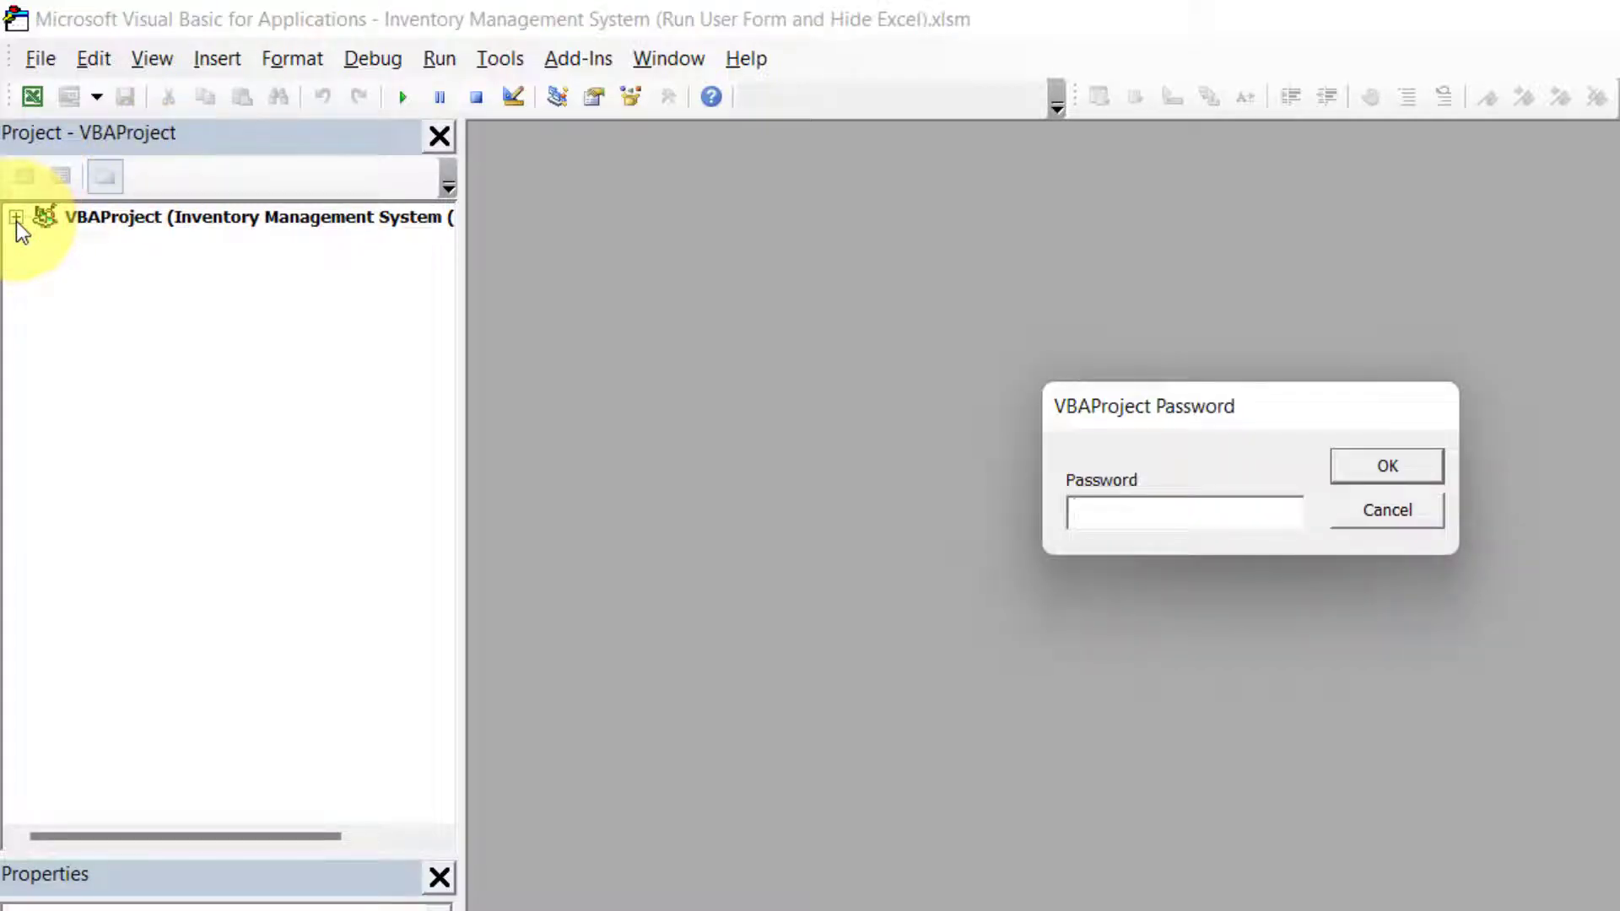
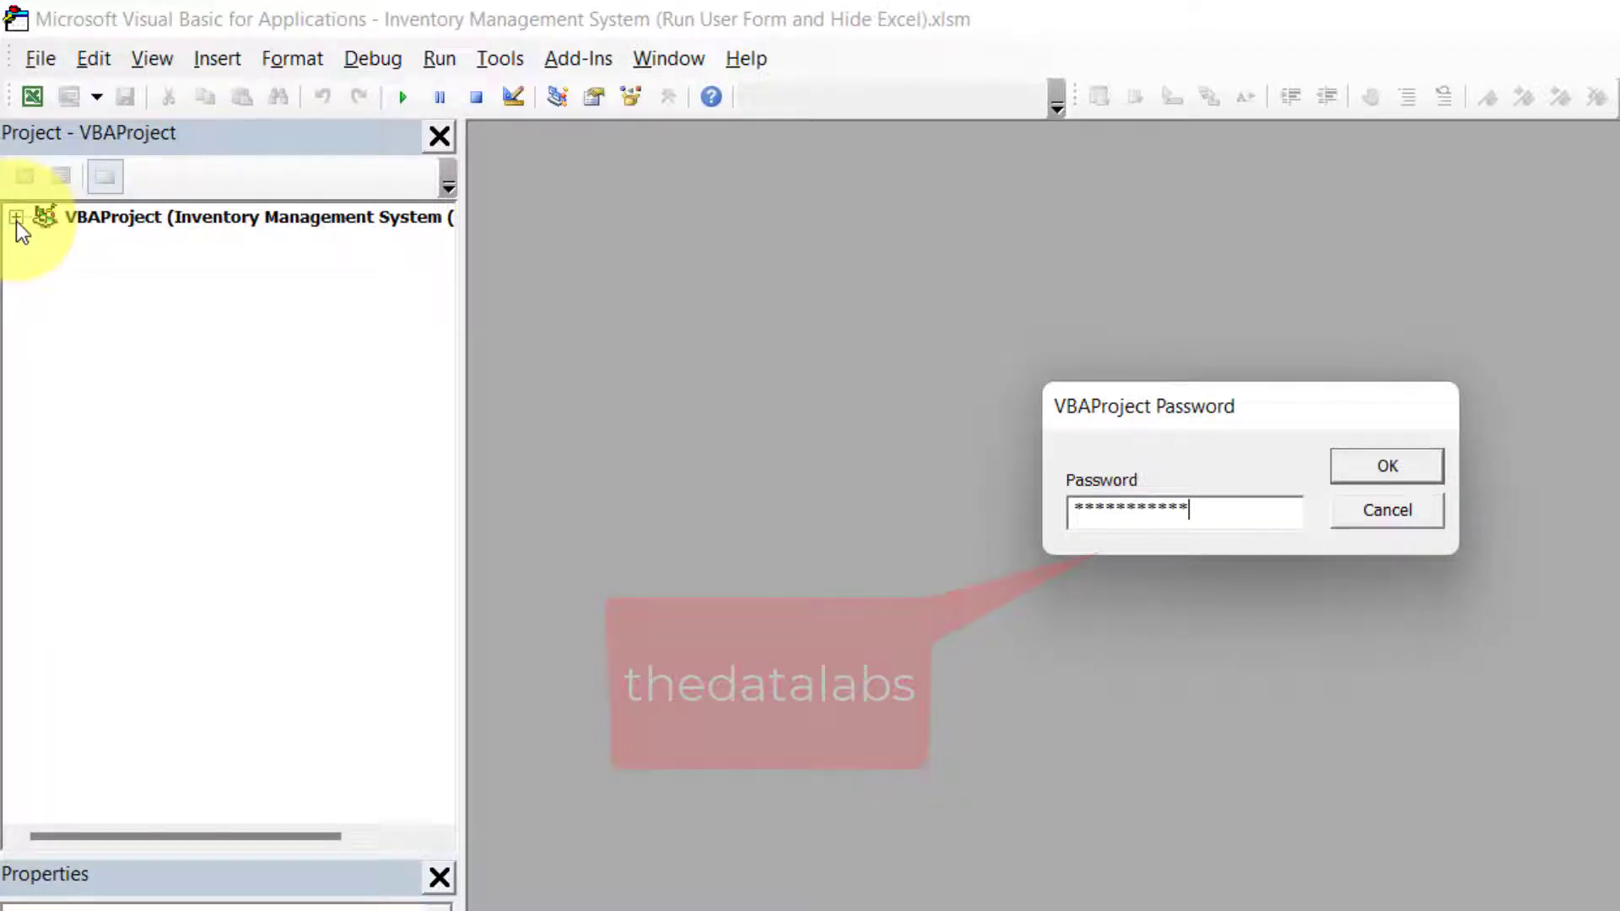
{"action": "key", "text": "Return"}
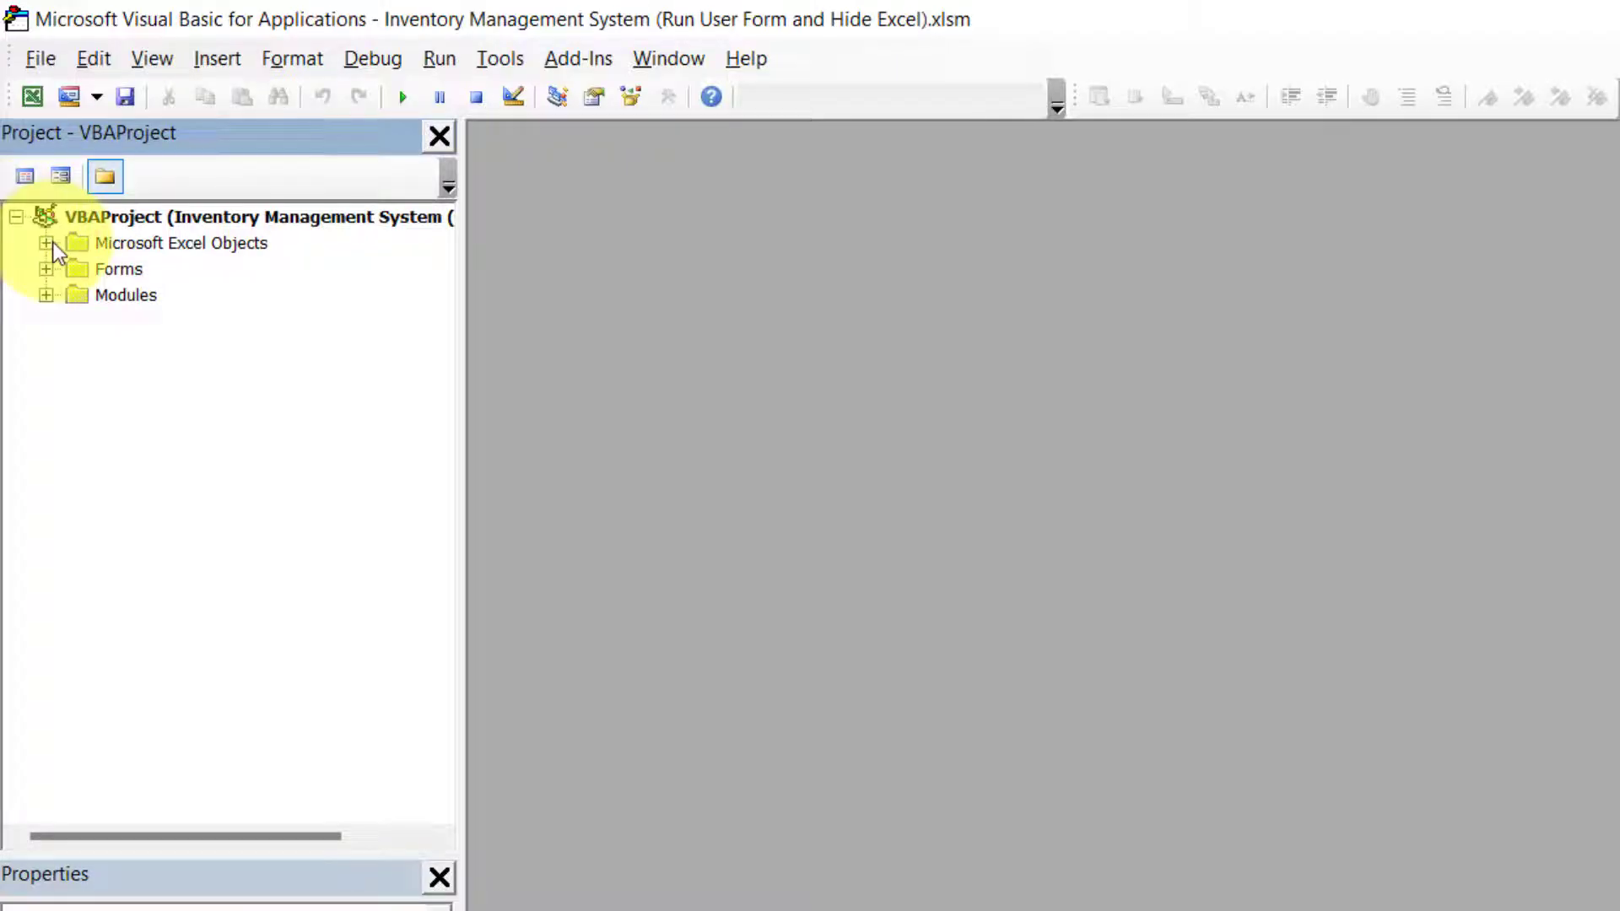
{"action": "left_click", "coordinate": [47, 243]}
{"action": "double_click", "coordinate": [195, 418]}
- Add a Workbook_Open procedure to ThisWorkbook containing the line Application.Visible = False
{"action": "left_click", "coordinate": [202, 427]}
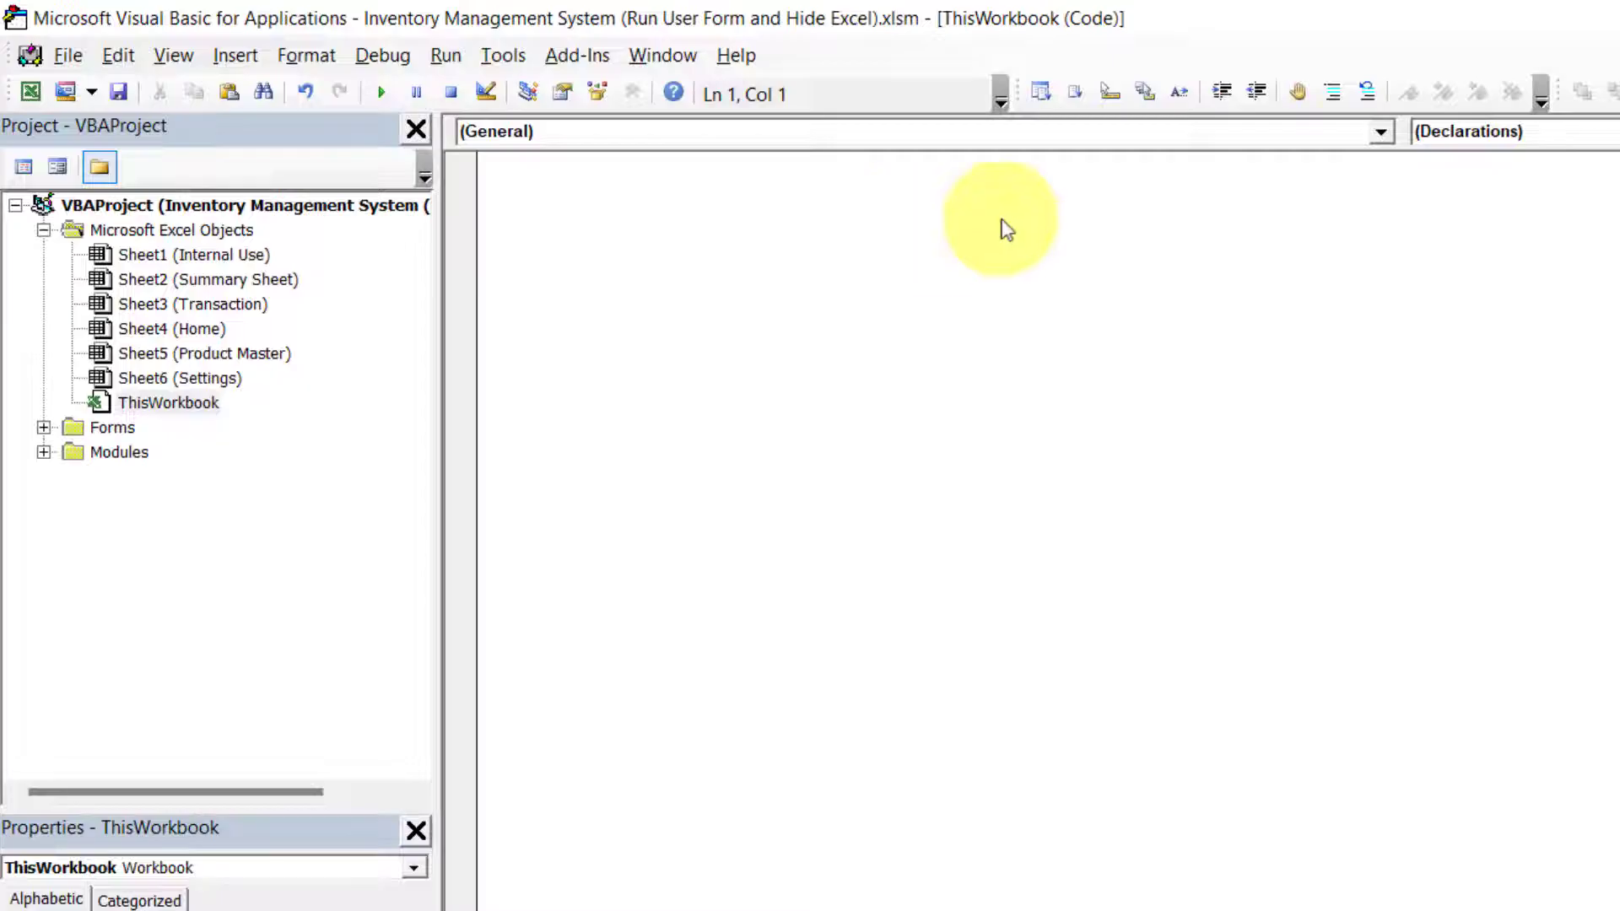
{"action": "left_click", "coordinate": [1380, 131]}
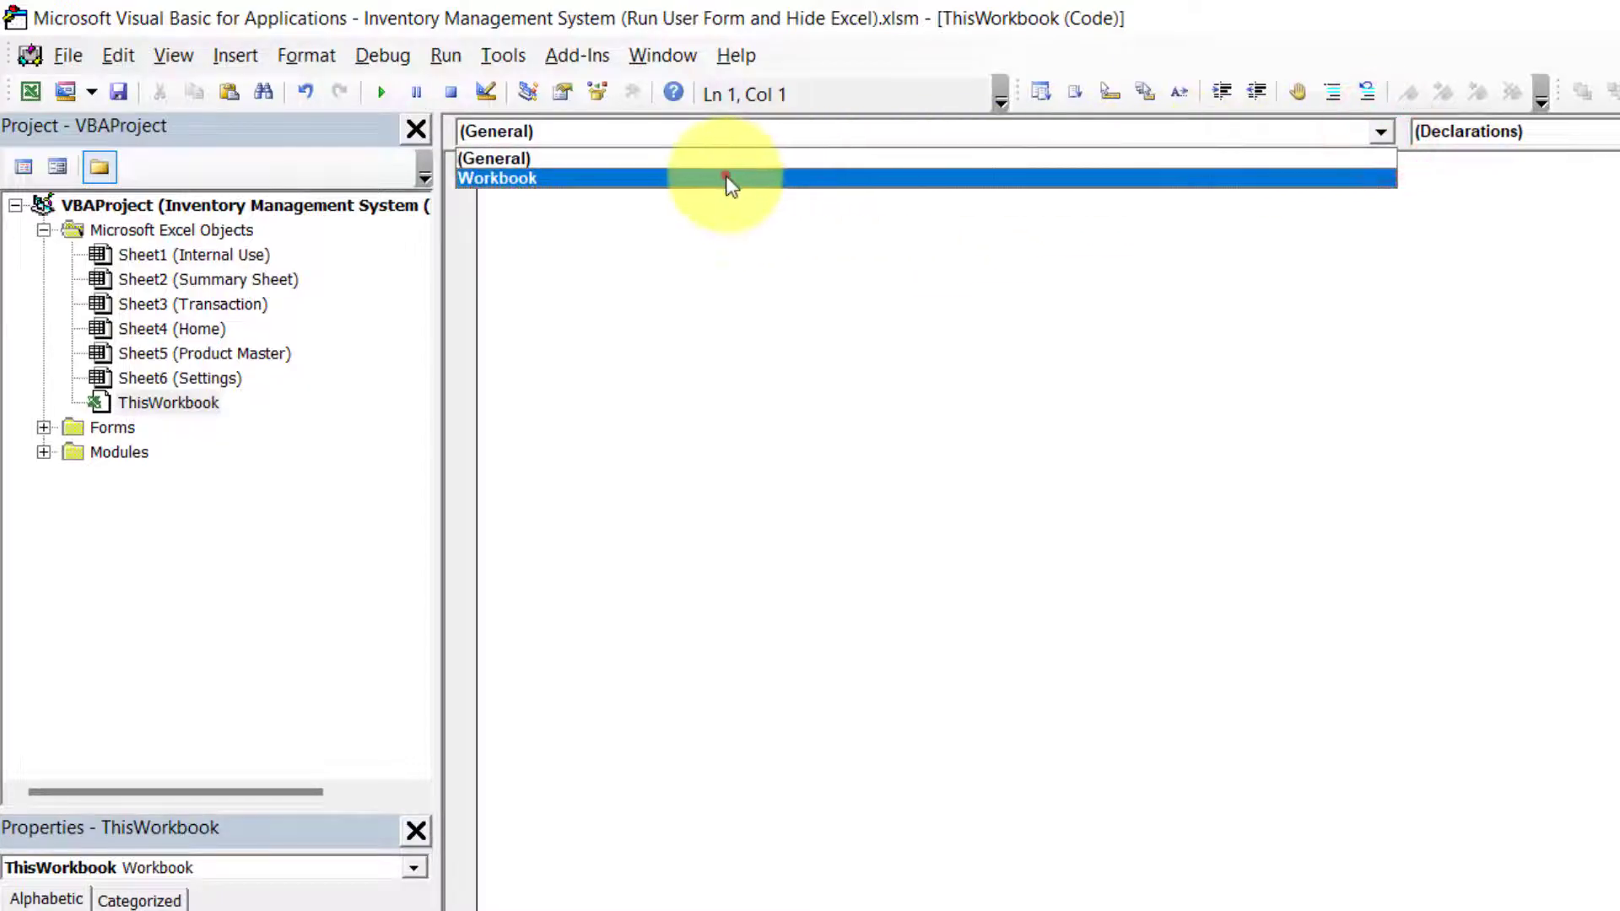
{"action": "left_click", "coordinate": [727, 178]}
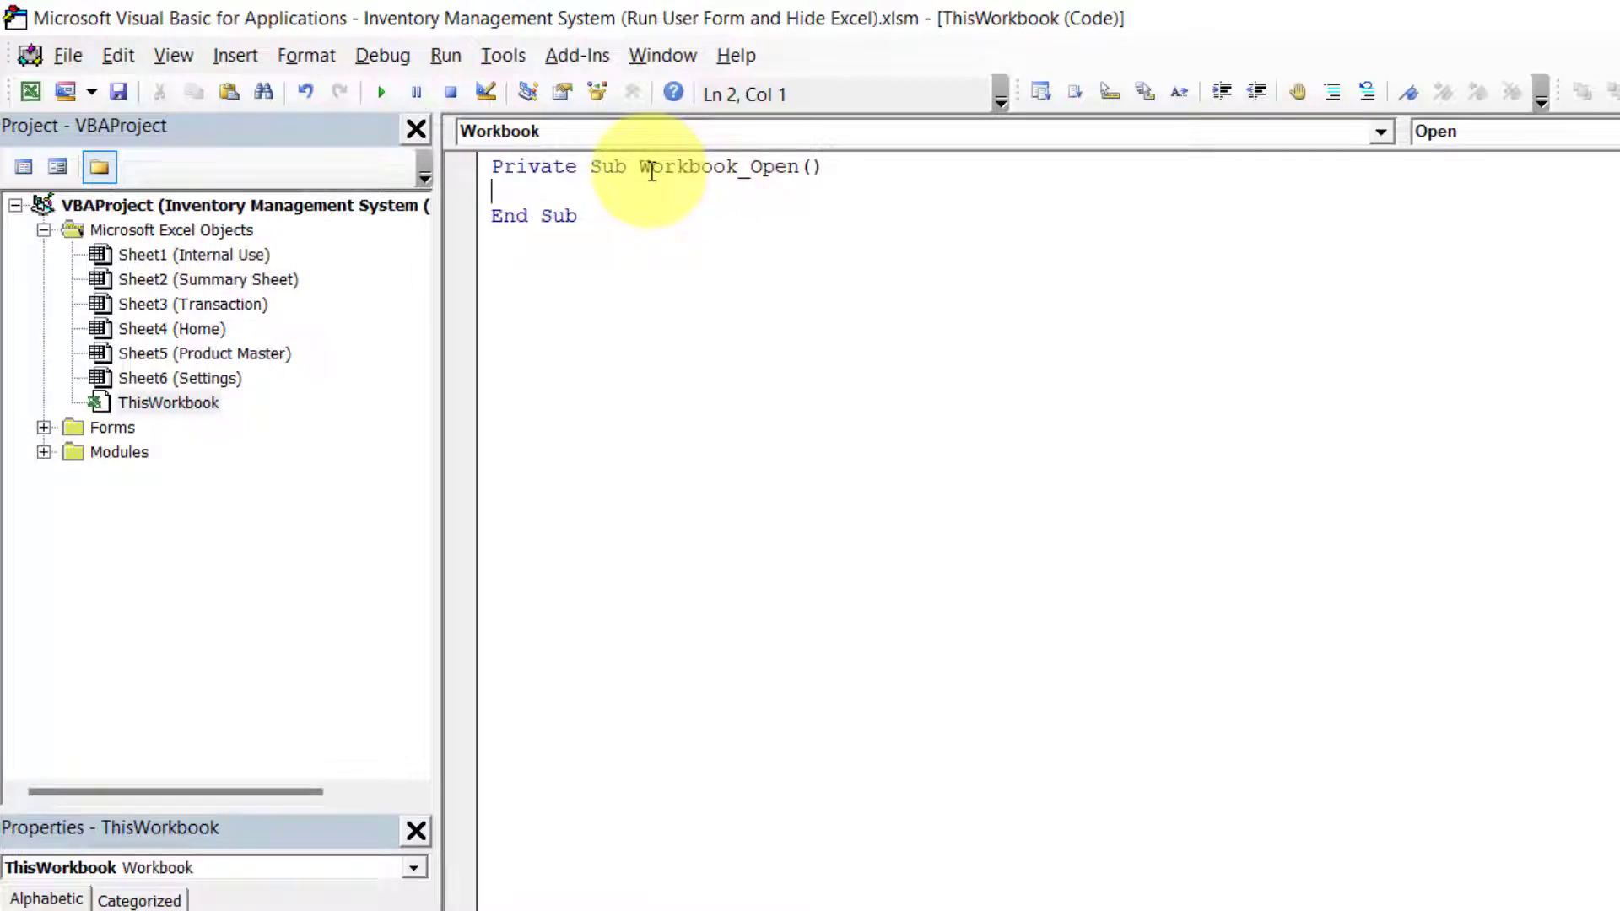
{"action": "key", "text": "Tab"}
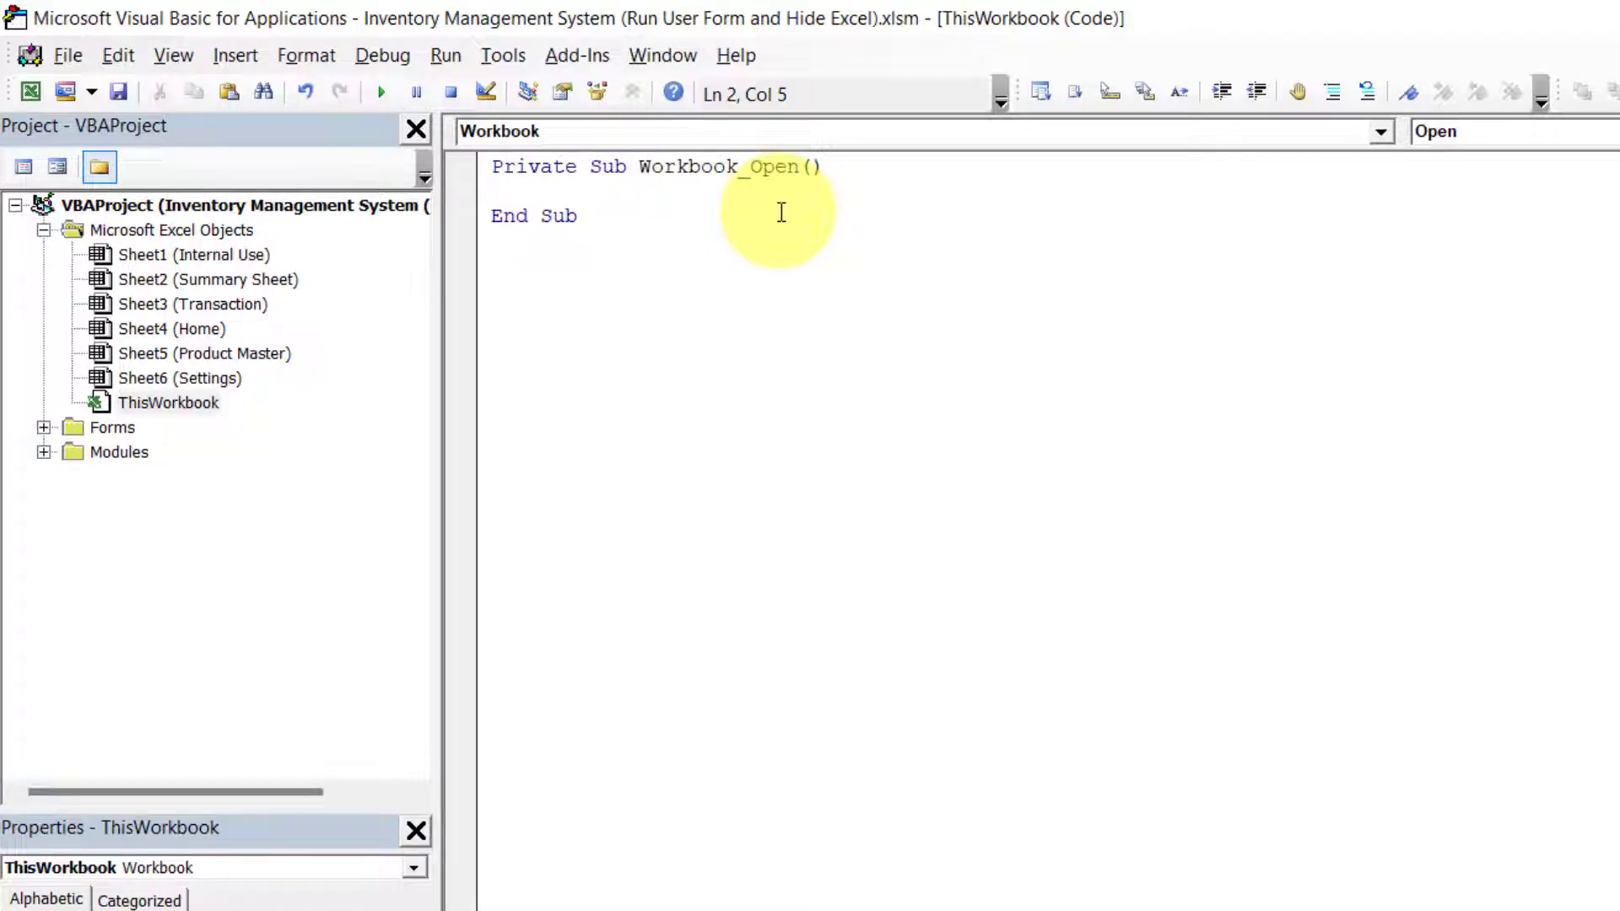
{"action": "type", "text": "Application"}
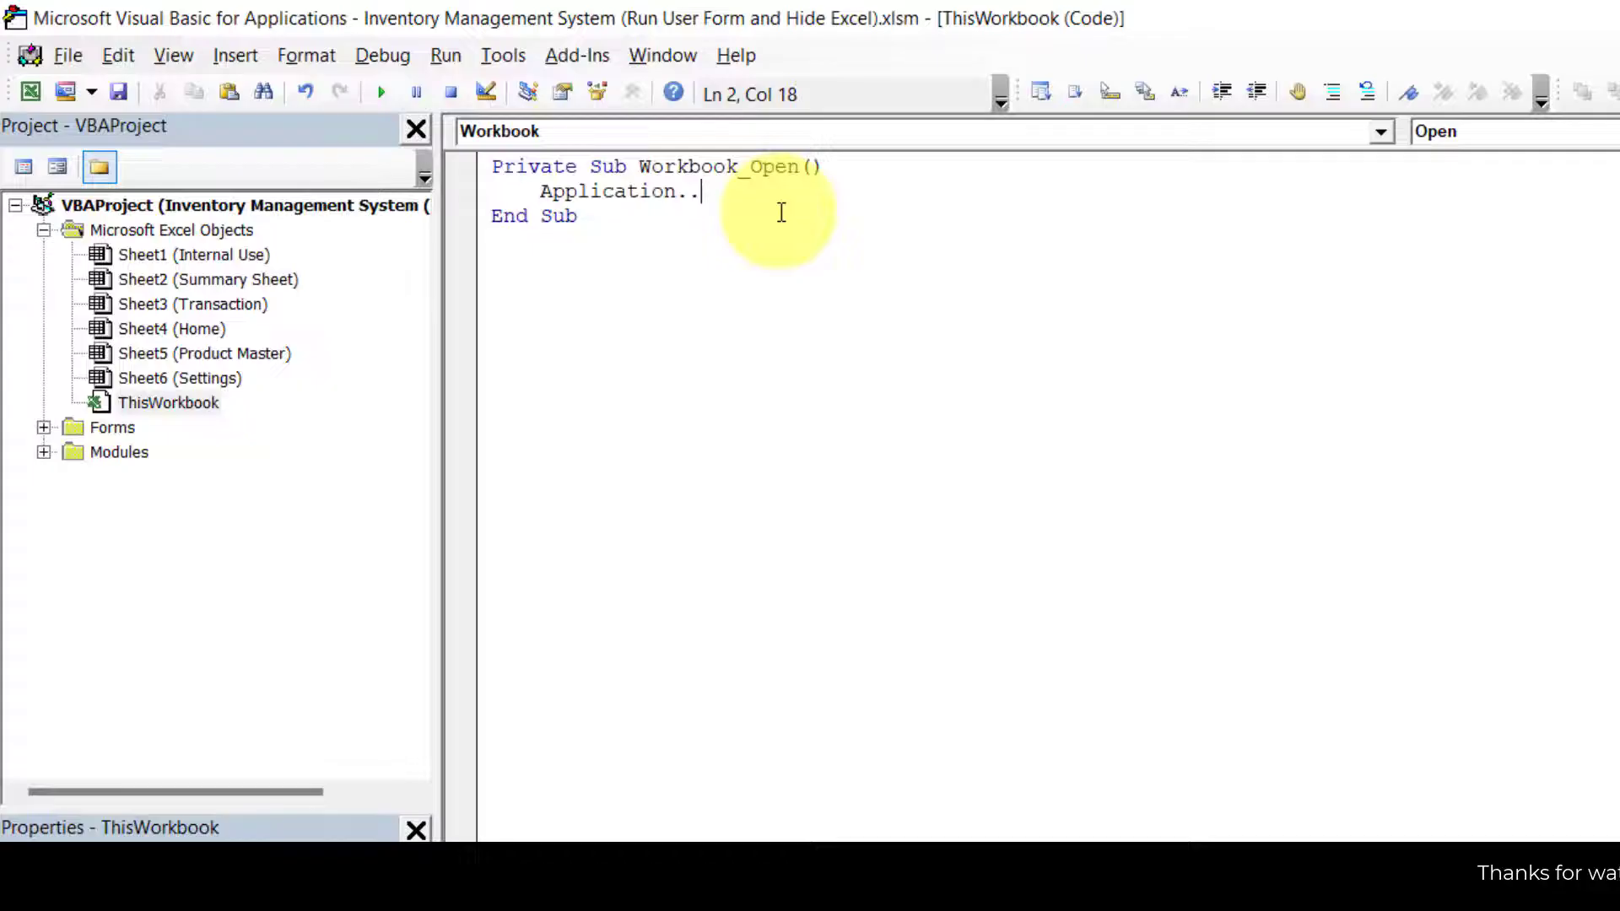
{"action": "type", "text": ".visible"}
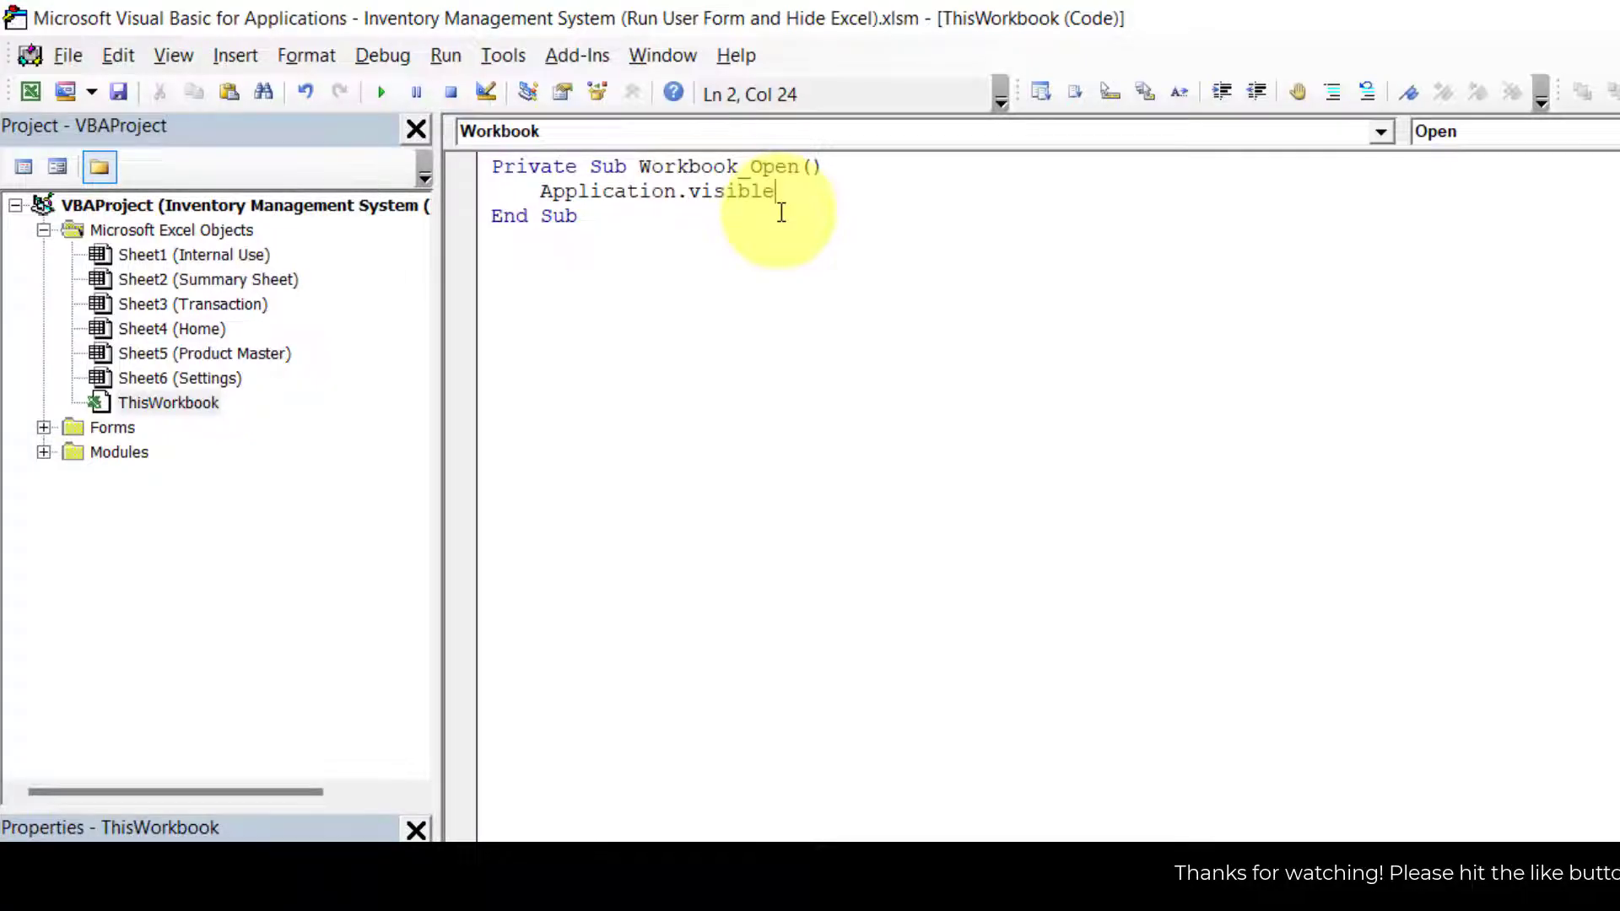
{"action": "type", "text": "=F"}
{"action": "key", "text": "Tab"}
{"action": "key", "text": "Return"}
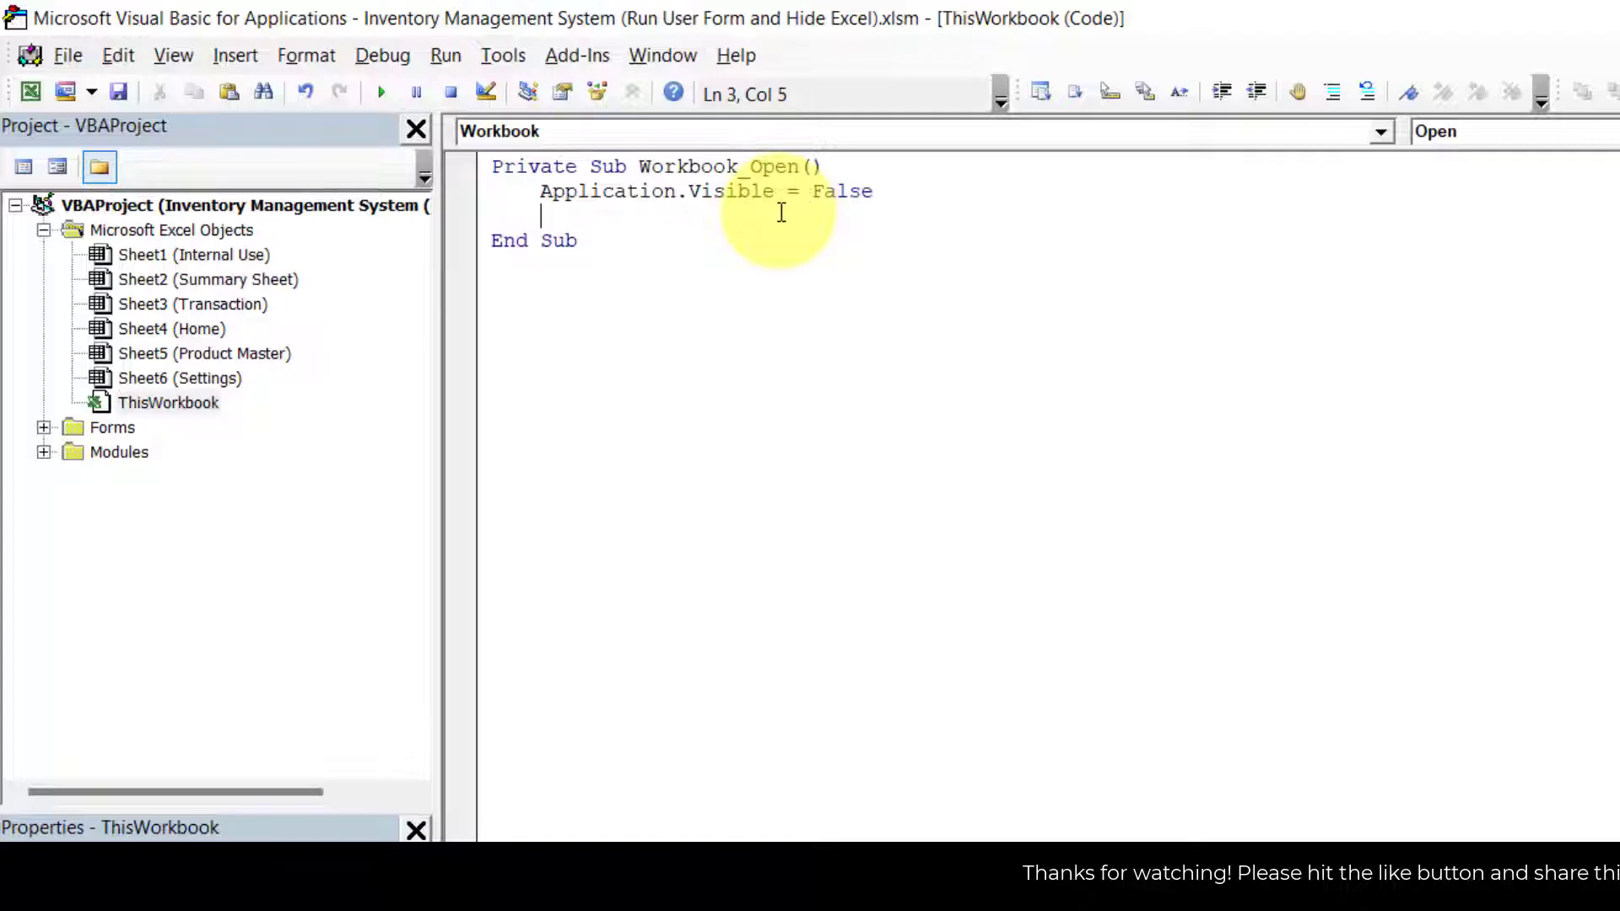